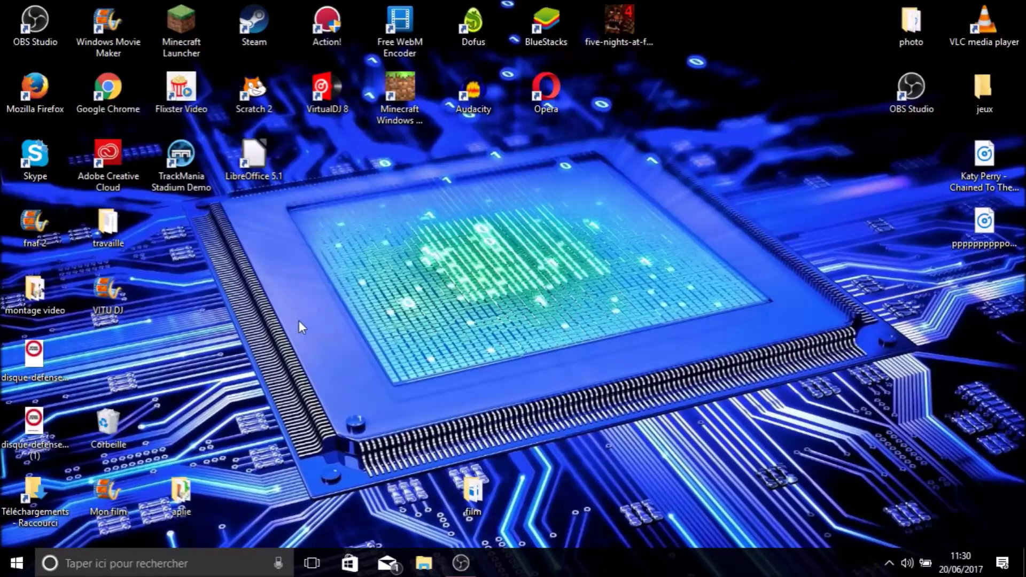
- Launch Google Chrome from its desktop shortcut to a new tab page
left_click_drag(790, 36, 470, 372)
left_click(346, 406)
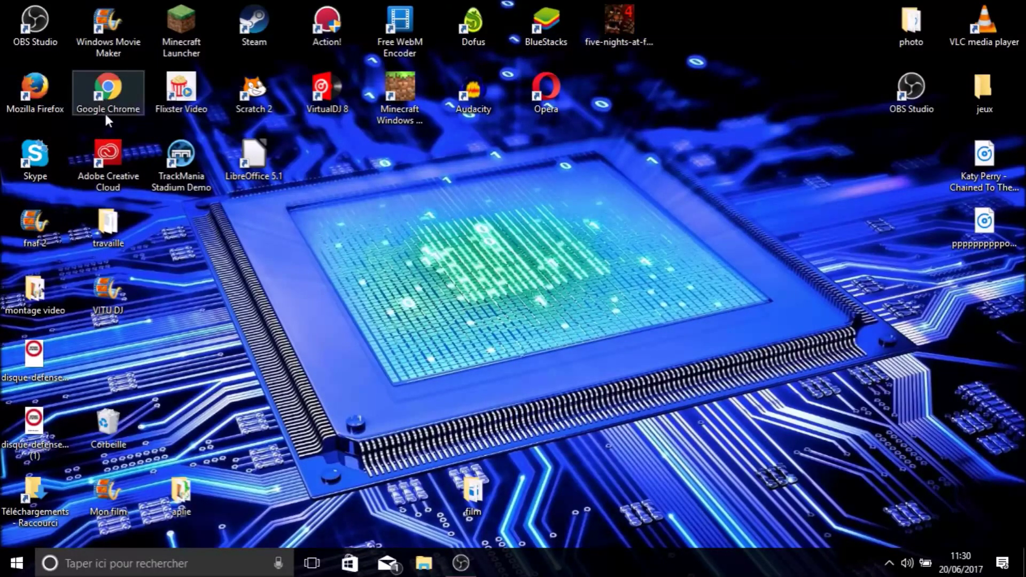
left_click_drag(707, 195, 465, 374)
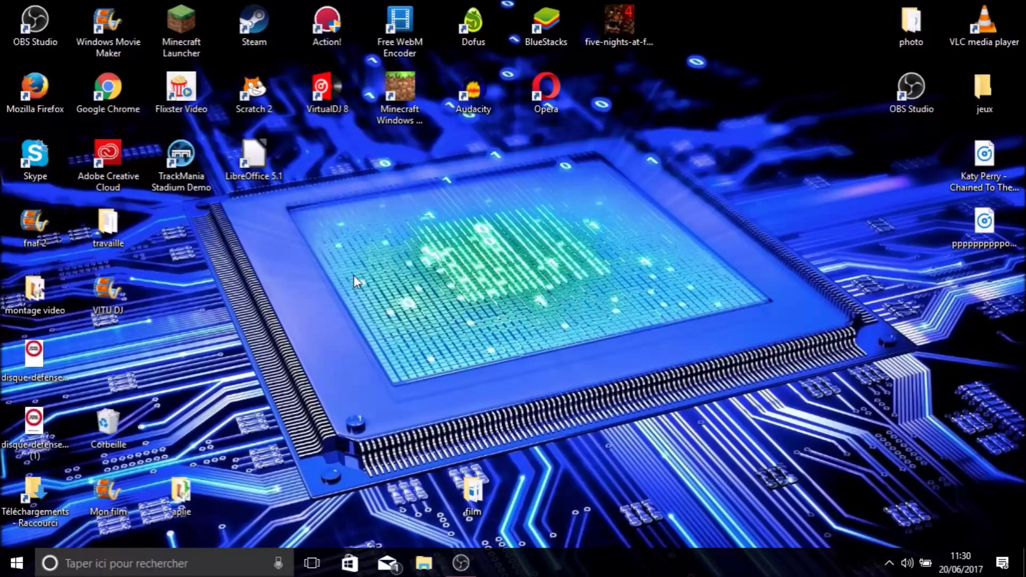
double_click(108, 89)
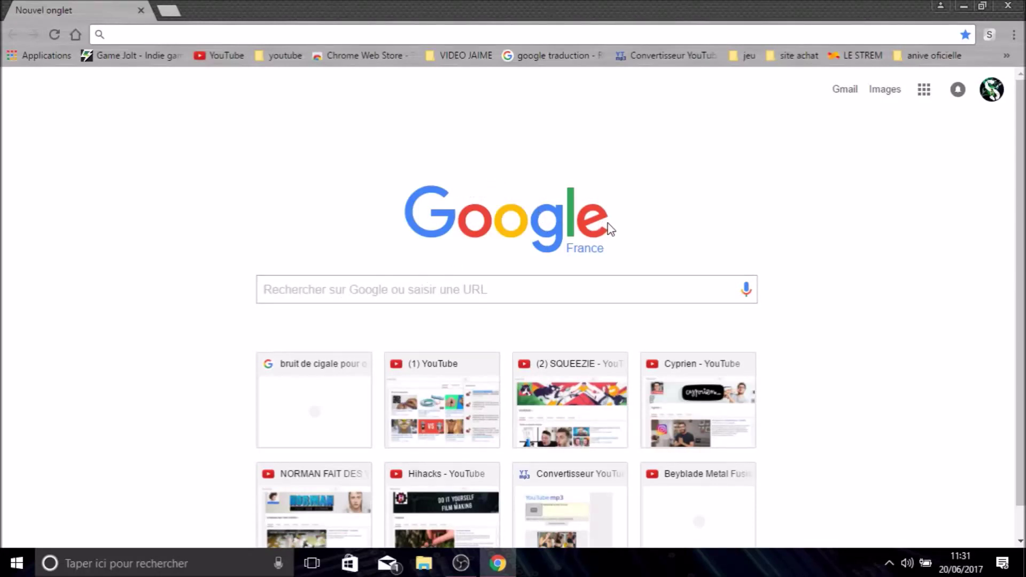
- Search Google for how to create a Google account ('créé un contes')
mouse_move(612, 225)
left_mouse_down()
mouse_move(431, 229)
mouse_move(440, 218)
mouse_move(608, 228)
left_mouse_up()
left_click(363, 224)
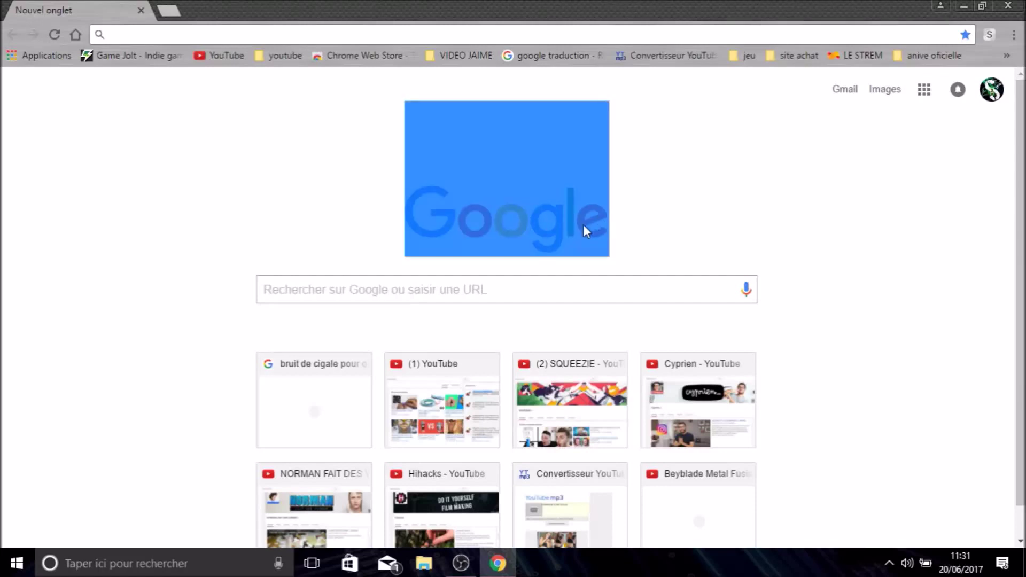
left_click(751, 181)
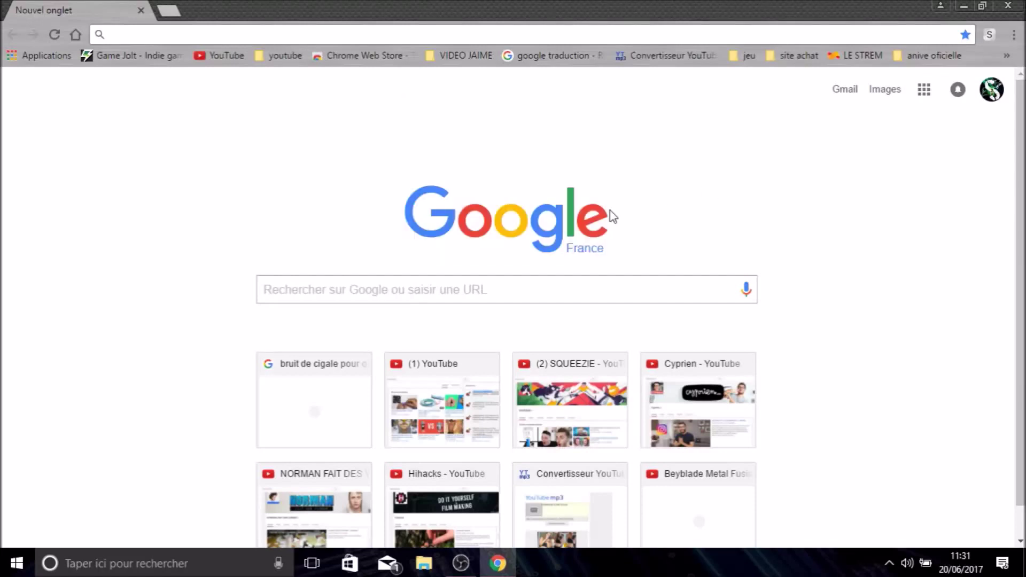
left_click_drag(369, 226, 588, 210)
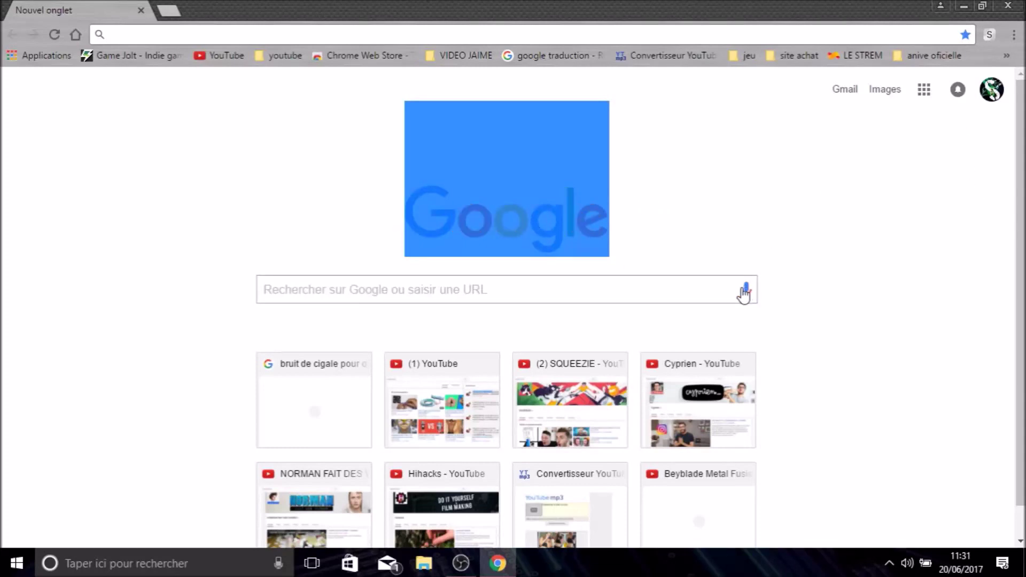
left_click(661, 292)
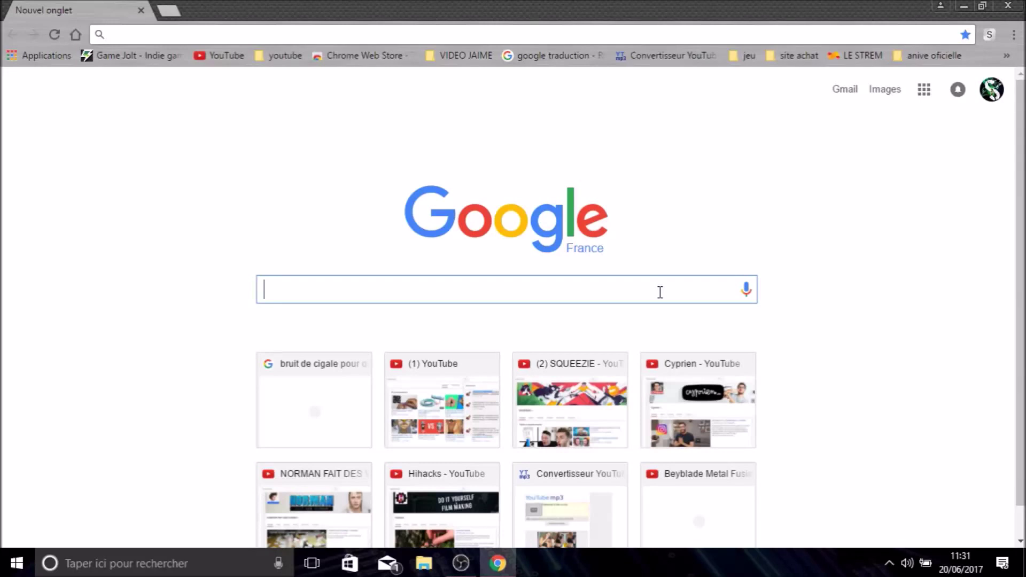
type("créé ")
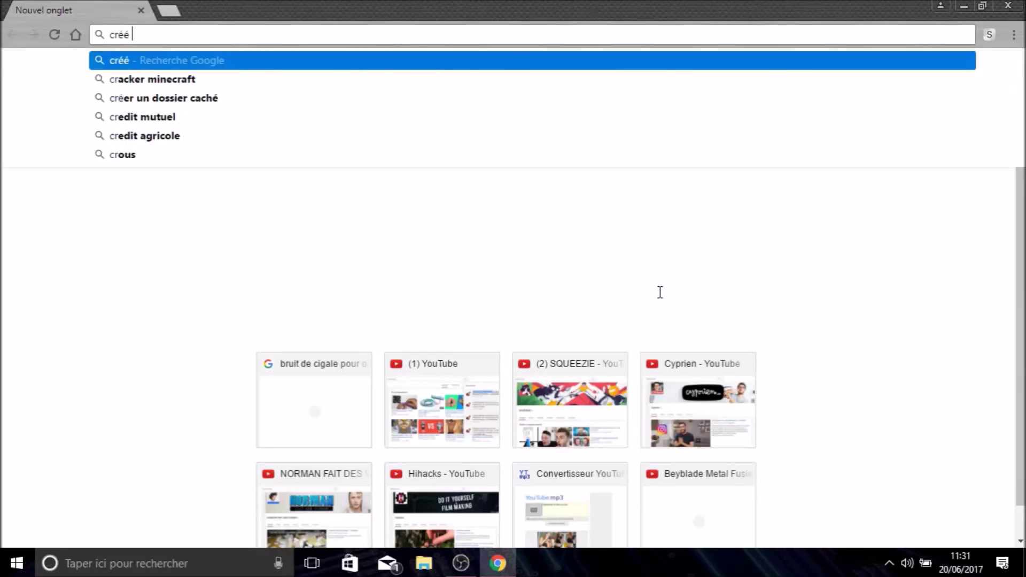
type("un contes")
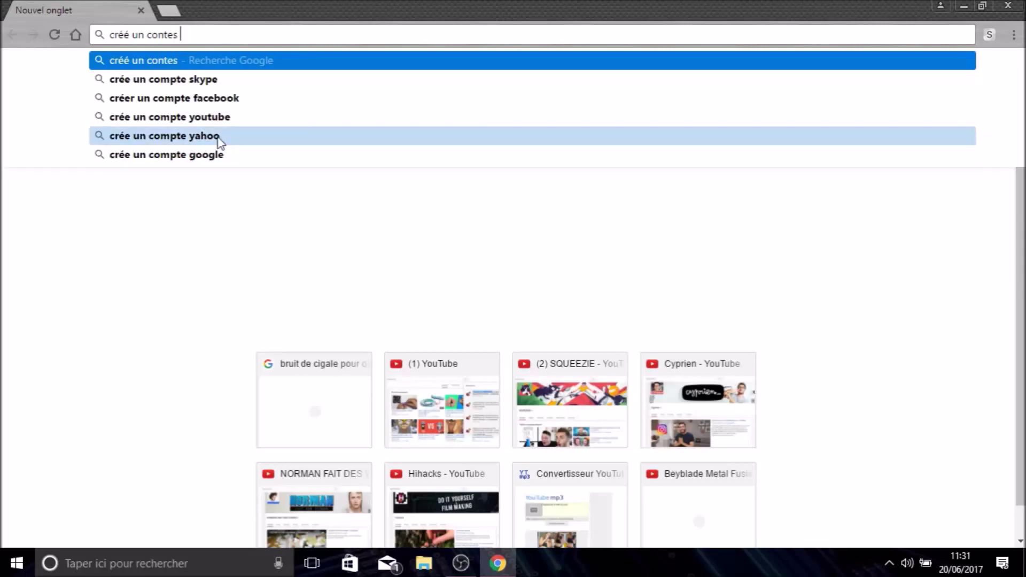
left_click(214, 158)
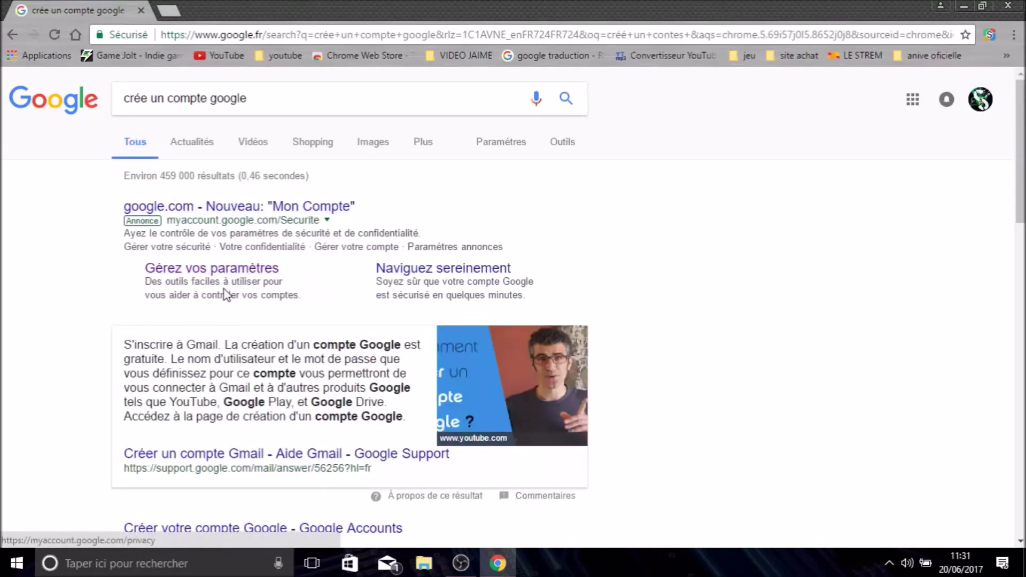
- Open the 'Créer votre compte Google' sign-up page from the results
scroll(255, 297, "down", 4)
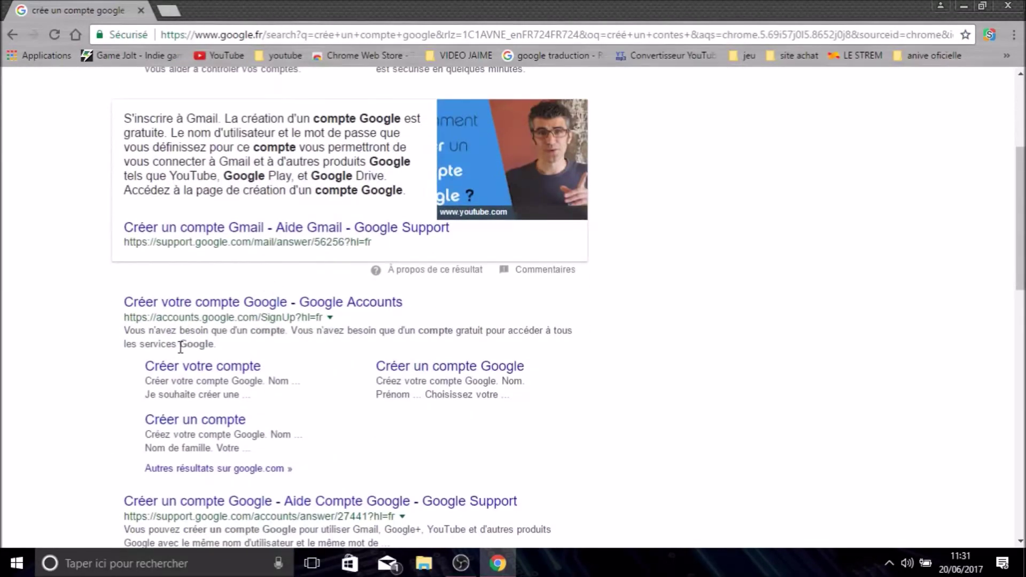
left_click(208, 368)
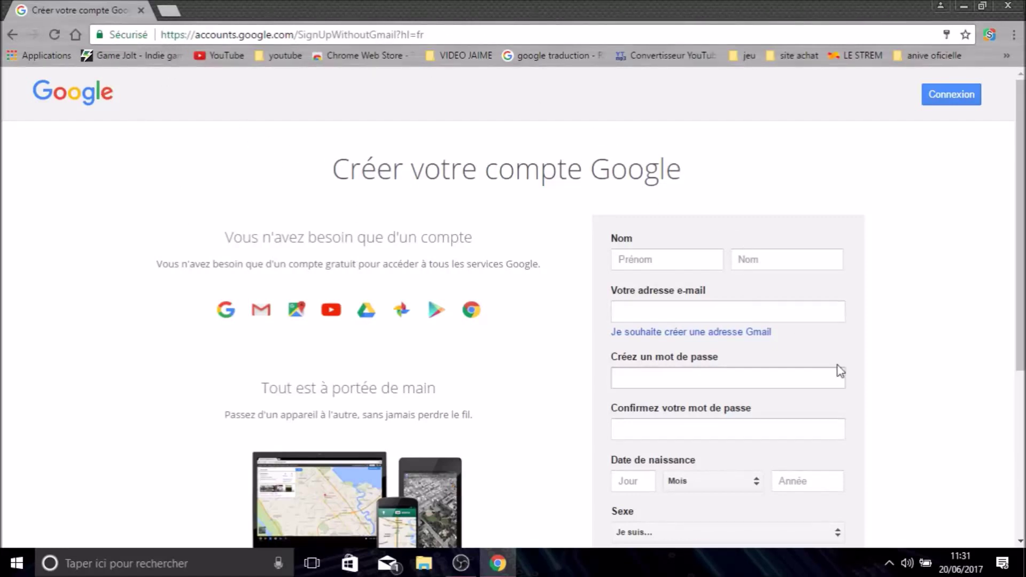
scroll(665, 167, "down", 4)
scroll(208, 204, "up", 4)
scroll(622, 205, "down", 2)
- Enter the first and last name in the Nom fields
left_click(620, 198)
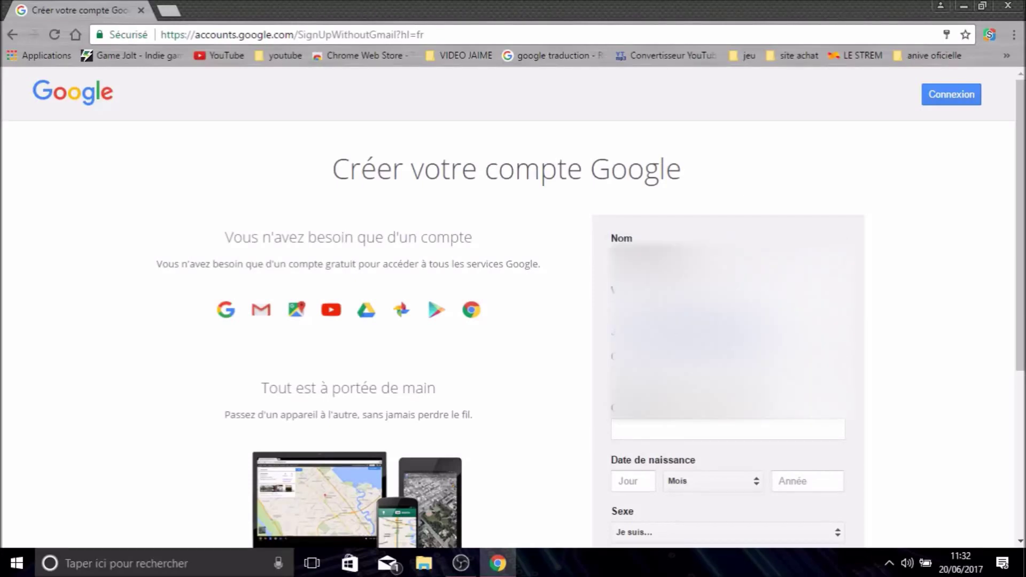
left_click(791, 251)
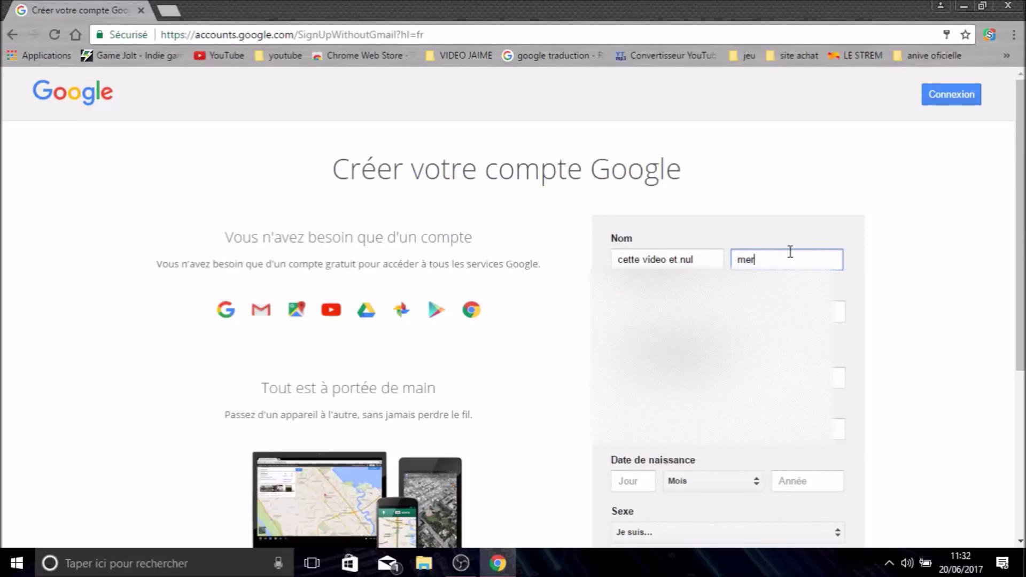
type("merde")
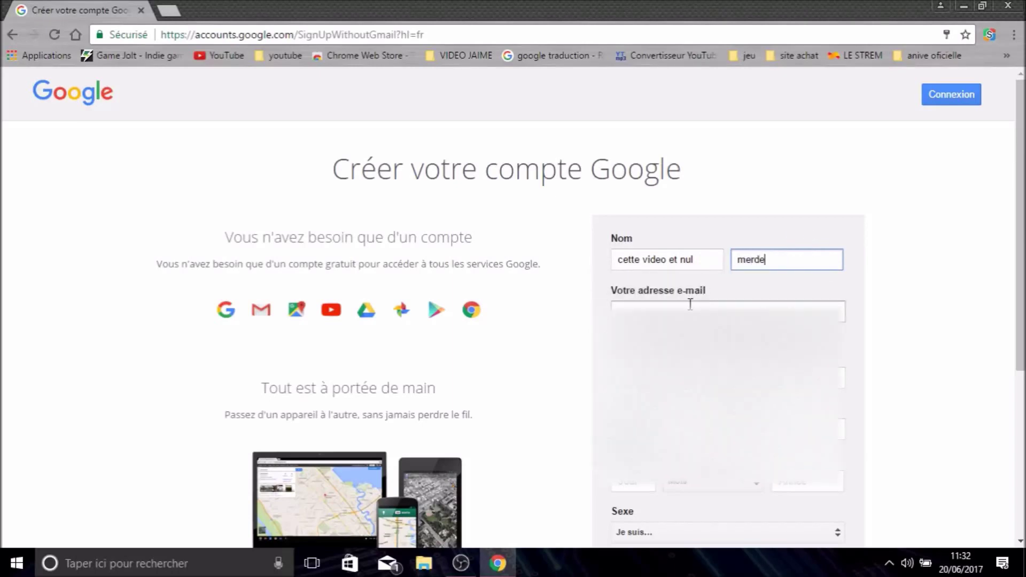
- Switch the e-mail field to 'Je souhaite créer une adresse Gmail'
left_click(662, 312)
left_click(595, 291)
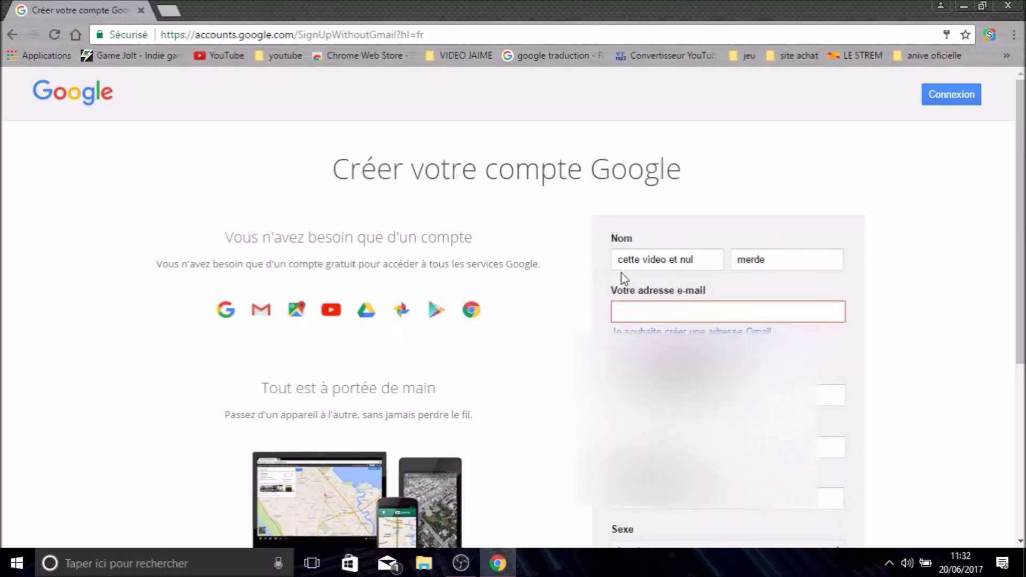
left_click(615, 305)
left_click(598, 304)
left_click(614, 312)
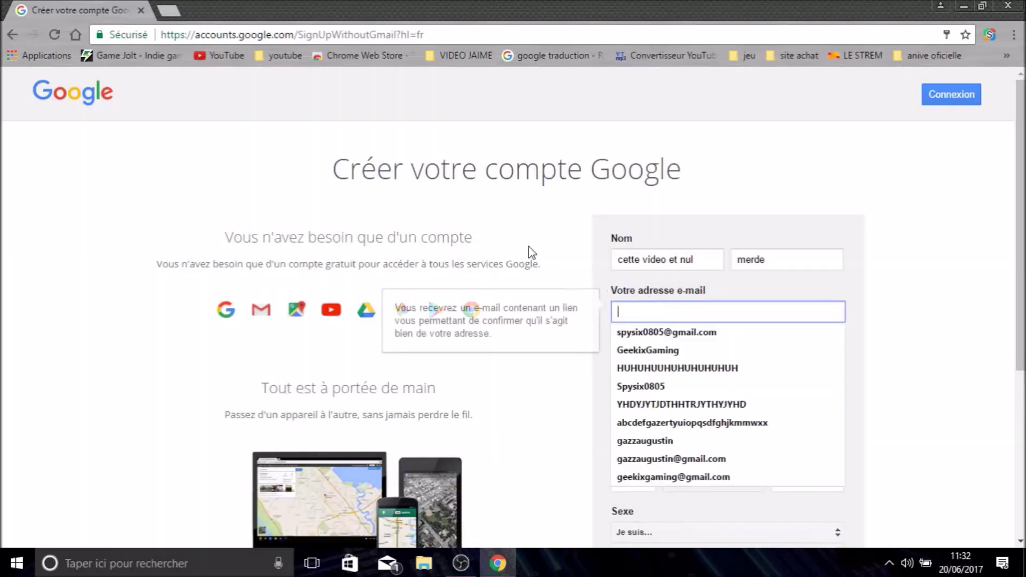
left_click(510, 257)
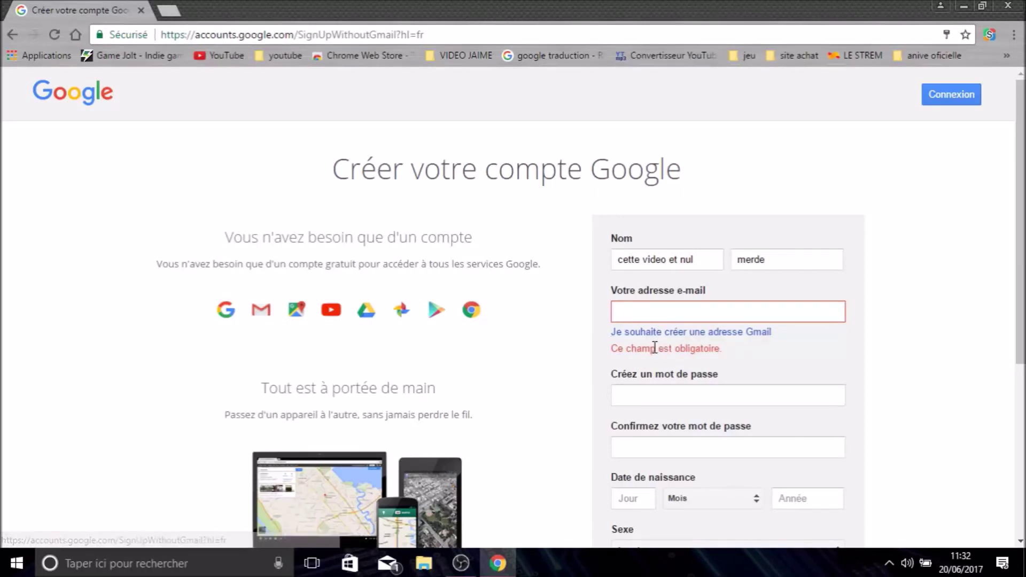
left_click(656, 335)
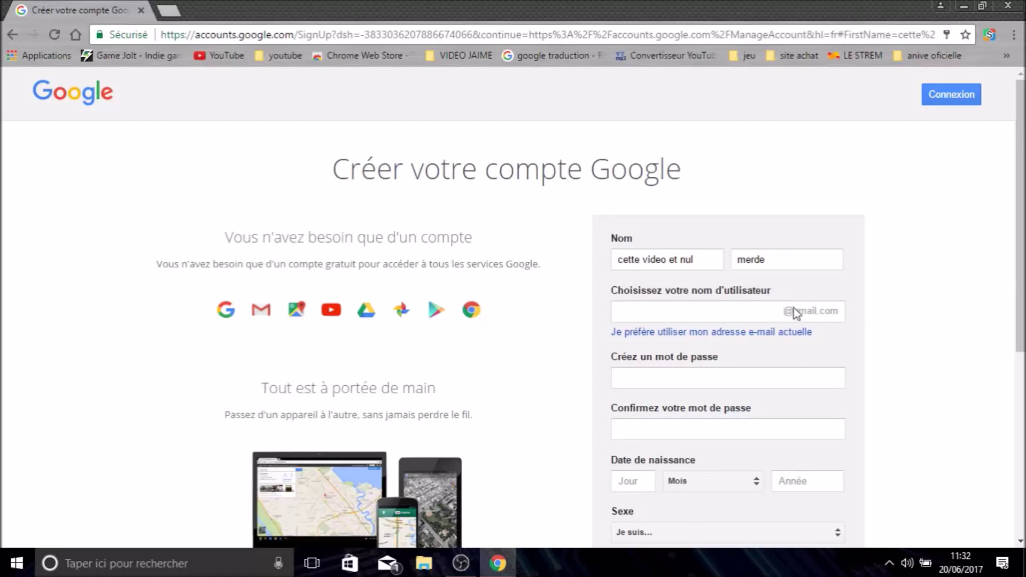
- Enter the new Gmail username for the account
left_click(721, 312)
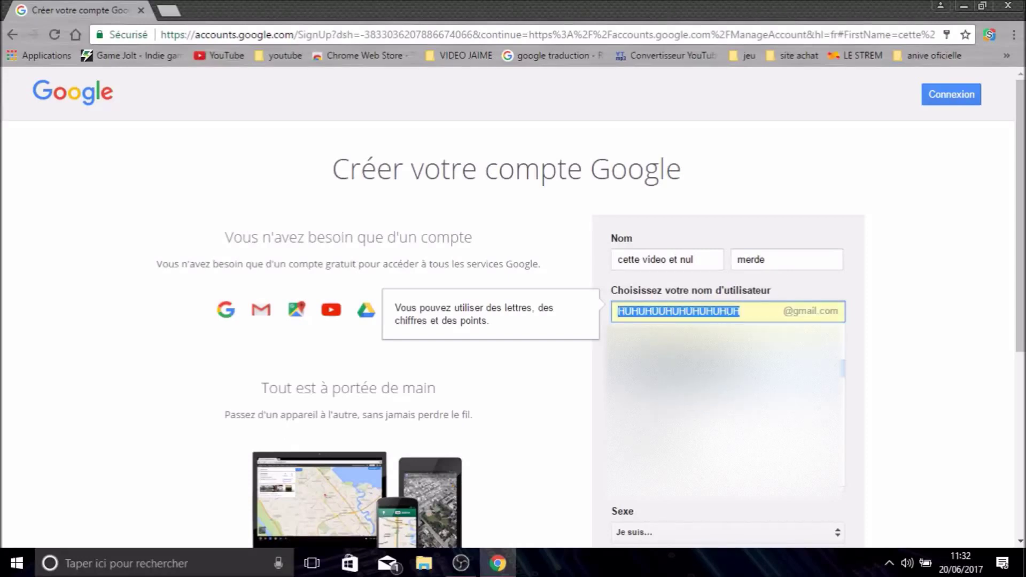
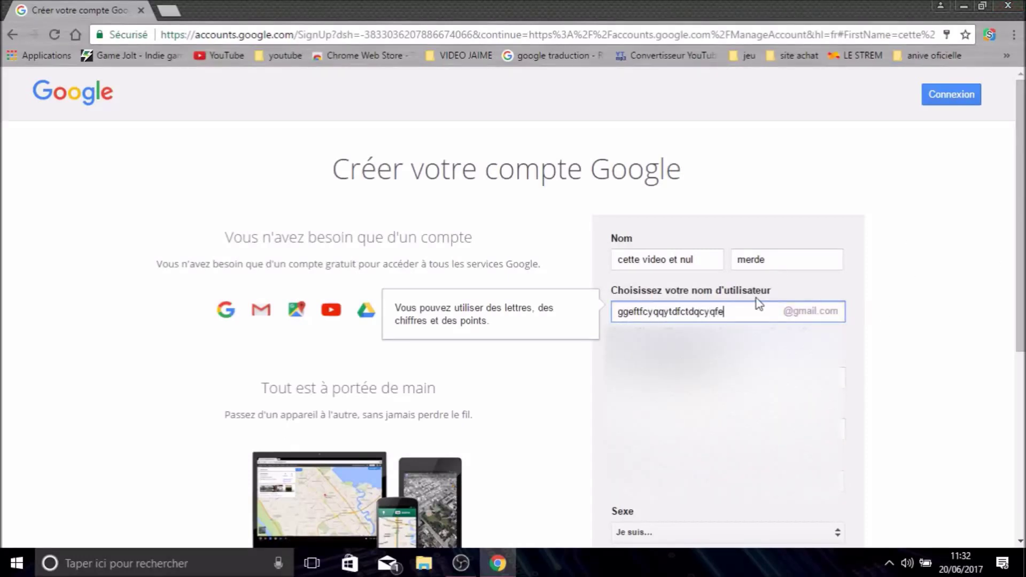
mouse_move(728, 314)
left_mouse_down()
mouse_move(589, 305)
mouse_move(740, 320)
left_mouse_up()
scroll(983, 300, "down", 3)
left_click(956, 297)
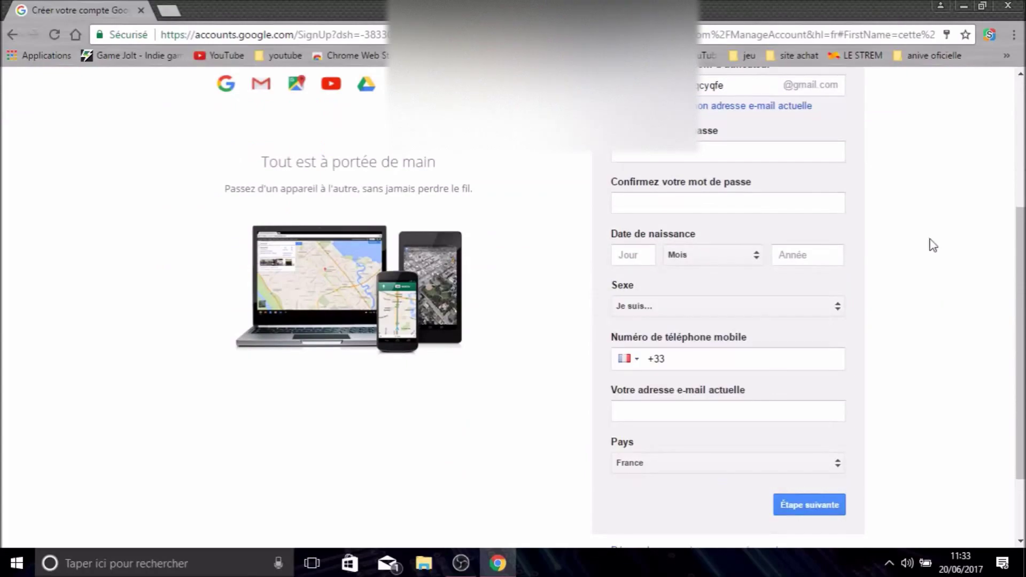
scroll(932, 245, "up", 3)
scroll(748, 267, "down", 3)
scroll(760, 243, "up", 1)
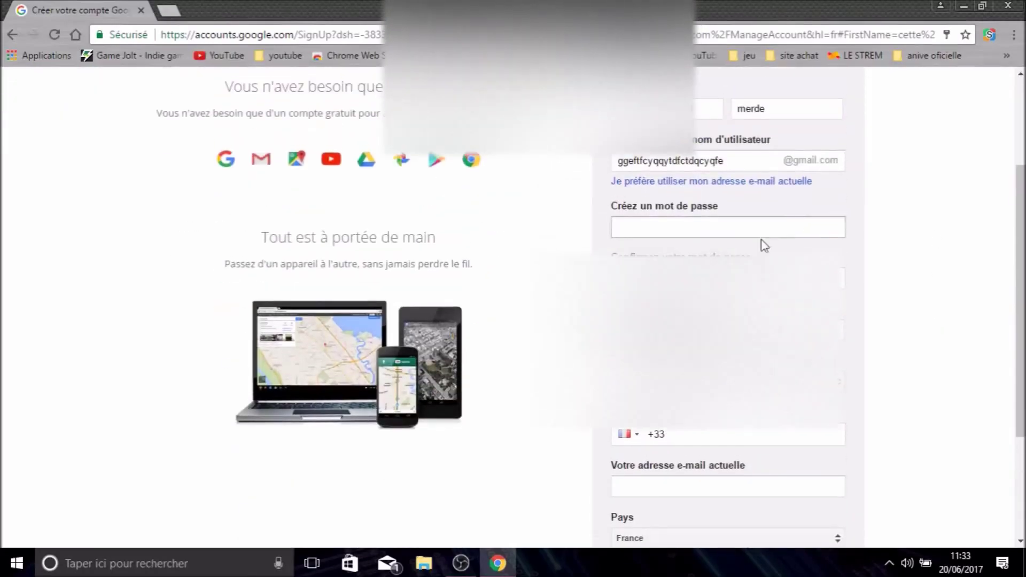
- Type the account password in 'Créez un mot de passe' until it rates Élevé
left_click(664, 224)
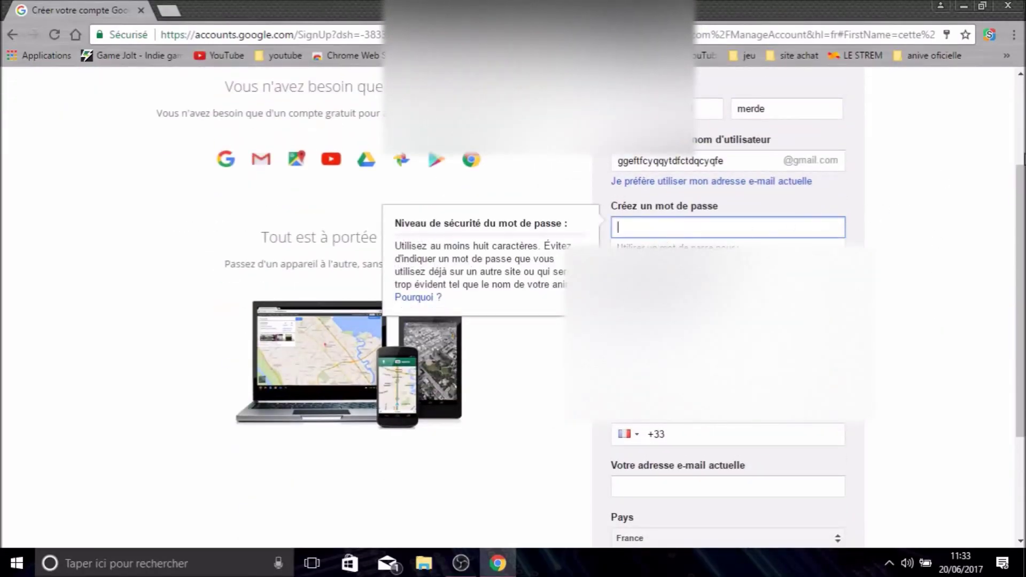
scroll(1007, 243, "up", 3)
scroll(1007, 244, "down", 4)
scroll(1007, 243, "up", 1)
scroll(1007, 243, "down", 1)
scroll(1007, 243, "up", 4)
scroll(1007, 243, "down", 6)
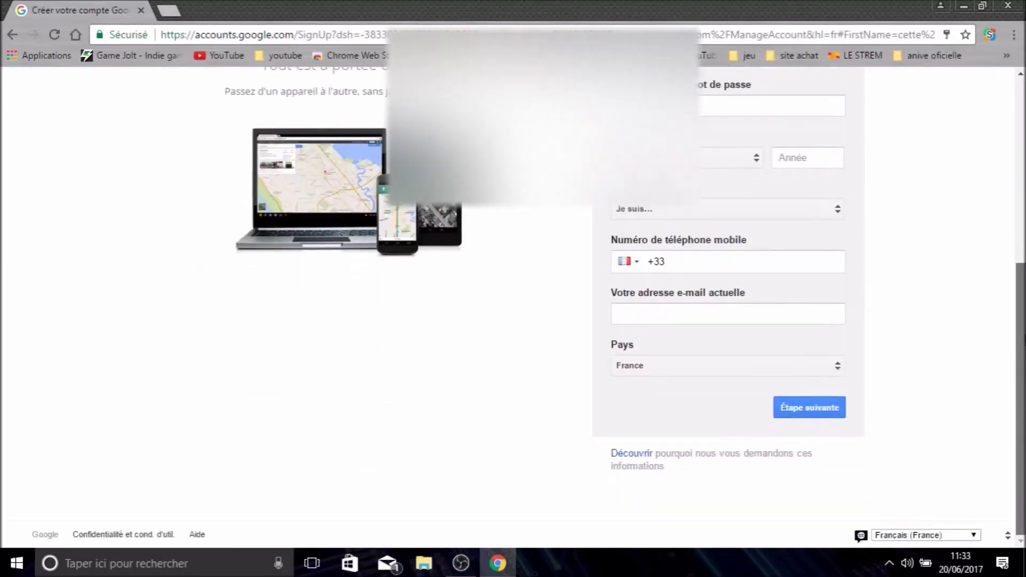
scroll(987, 221, "up", 4)
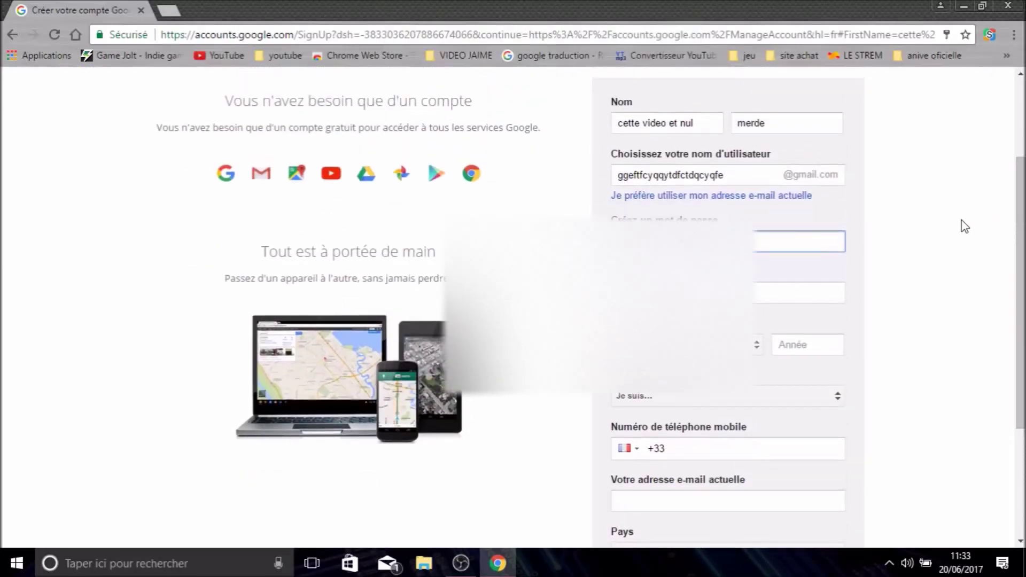
left_click(743, 241)
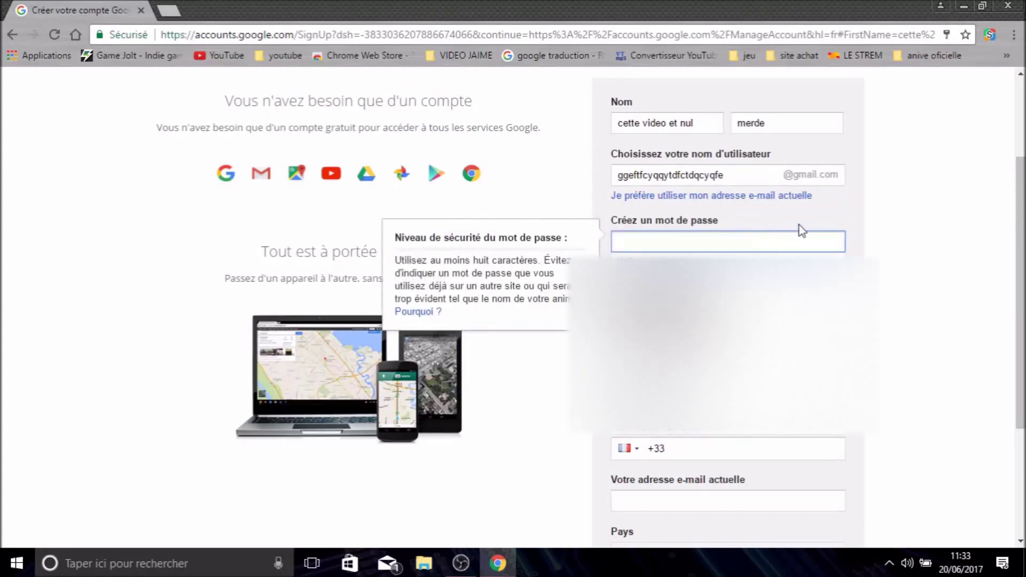
left_click(888, 247)
left_click(778, 240)
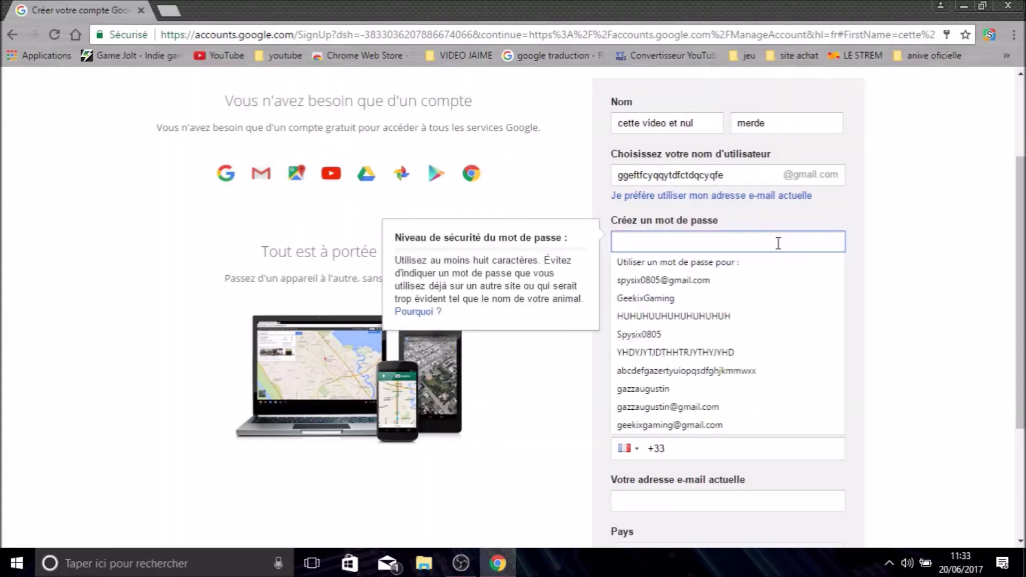
type("••••")
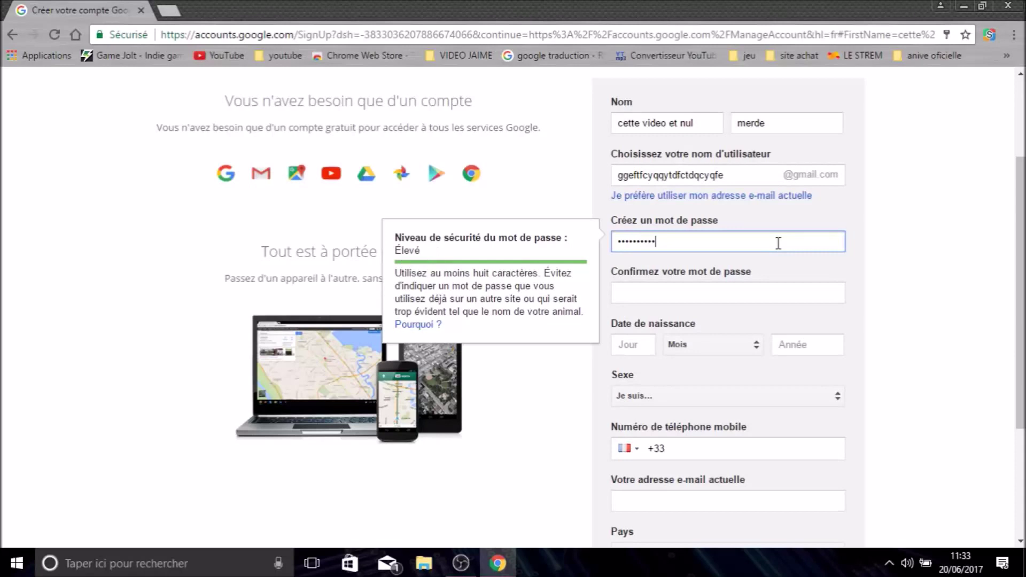
left_click(948, 170)
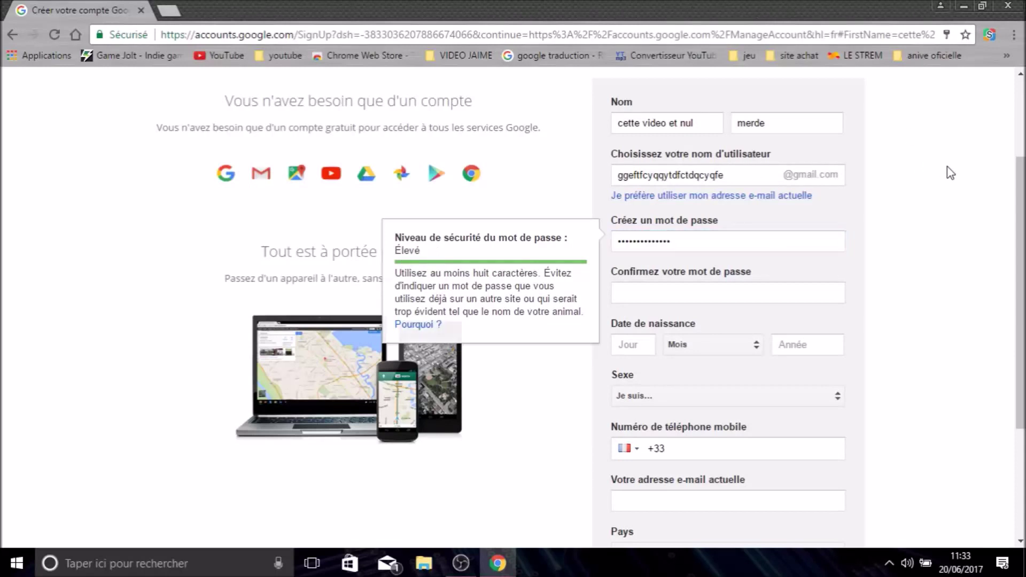
left_click(748, 293)
- Retype the password to confirm it and enter the birth day
type("•••••")
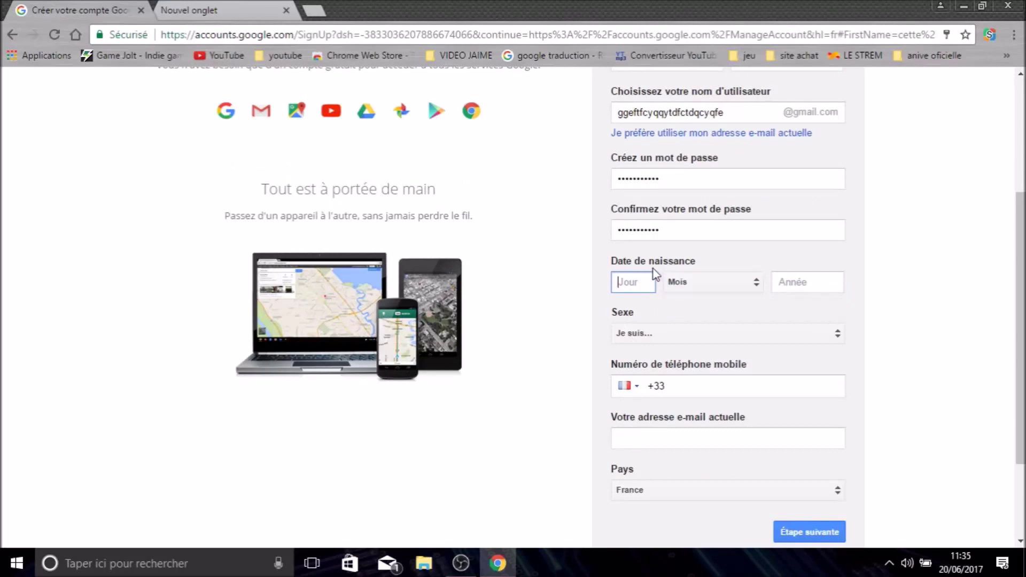
type("5")
type("2")
key("BackSpace")
key("BackSpace")
- Set the birth month to Septembre and the birth year to 1999
left_click(724, 280)
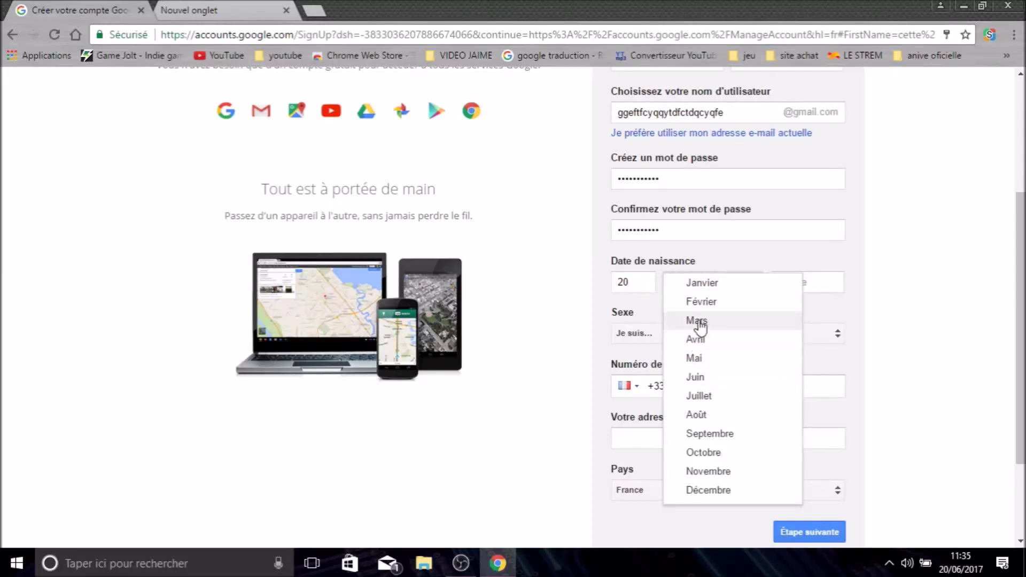
left_click(743, 441)
left_click(795, 281)
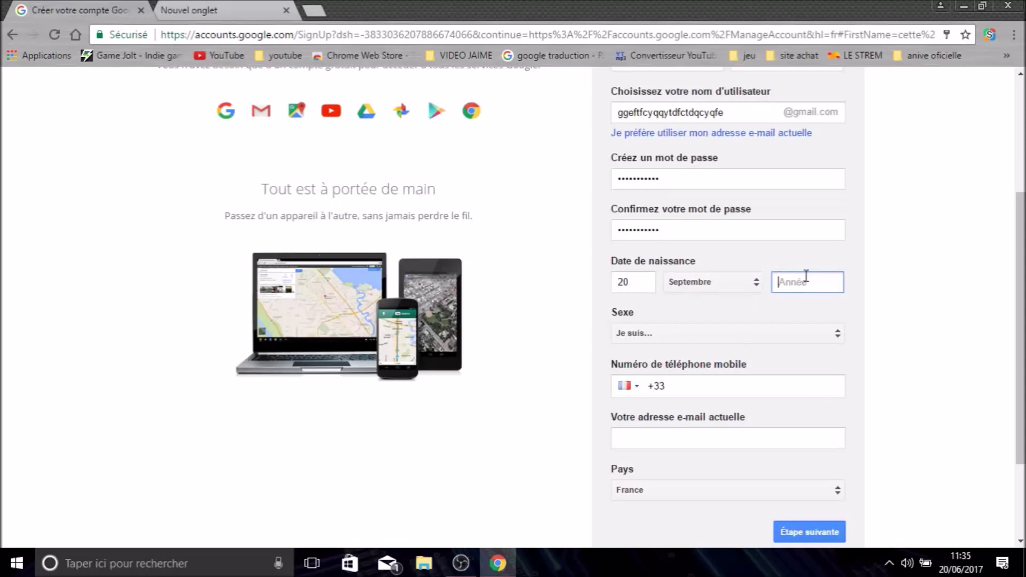
type("199")
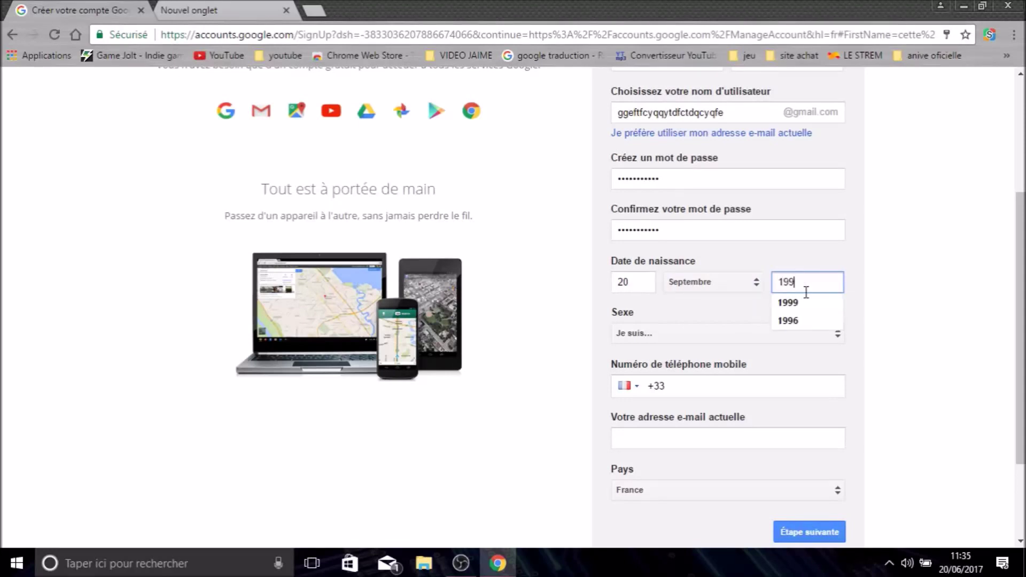
type("9")
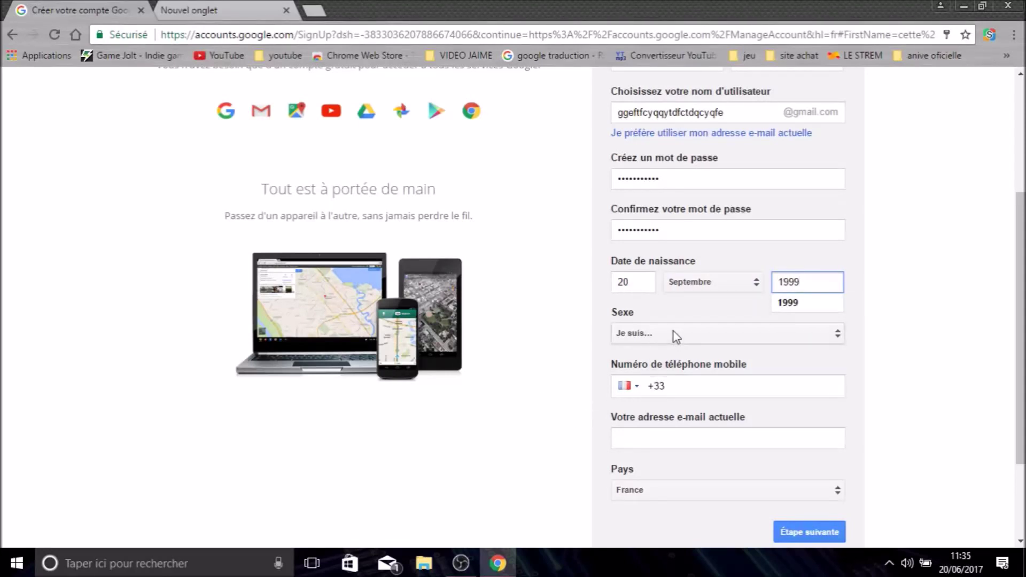
left_click(673, 332)
left_click(654, 331)
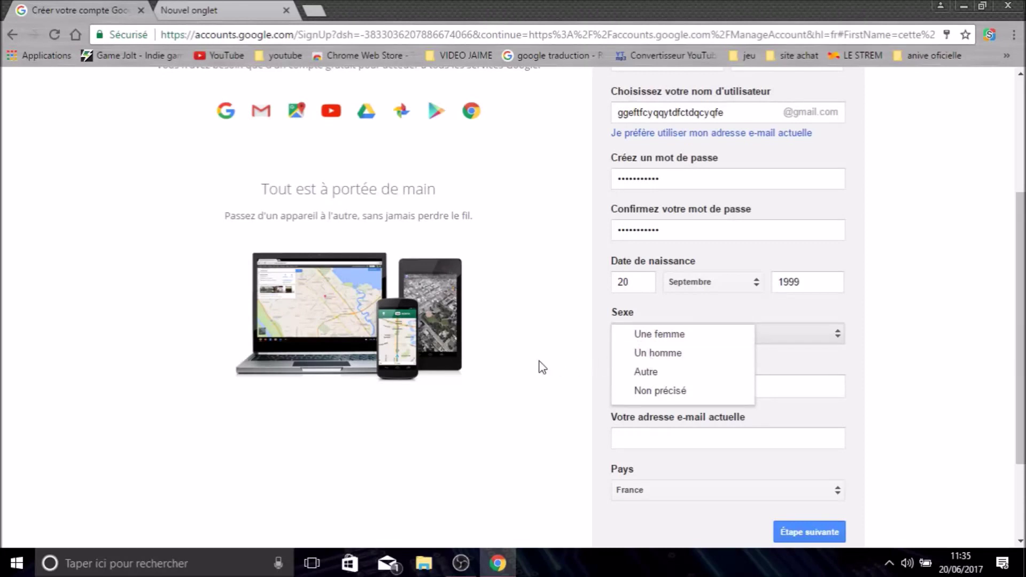
- Set the Sexe dropdown to Un homme
left_click(620, 354)
left_click(647, 336)
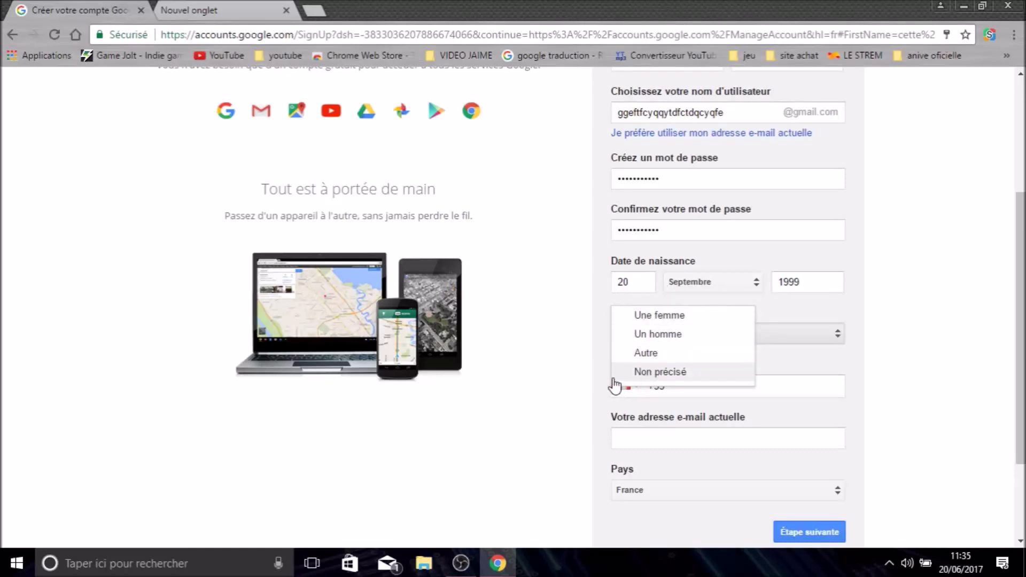
left_click(571, 384)
- Remove the +33 prefix from the mobile phone field
left_click(672, 393)
left_click_drag(672, 394, 581, 399)
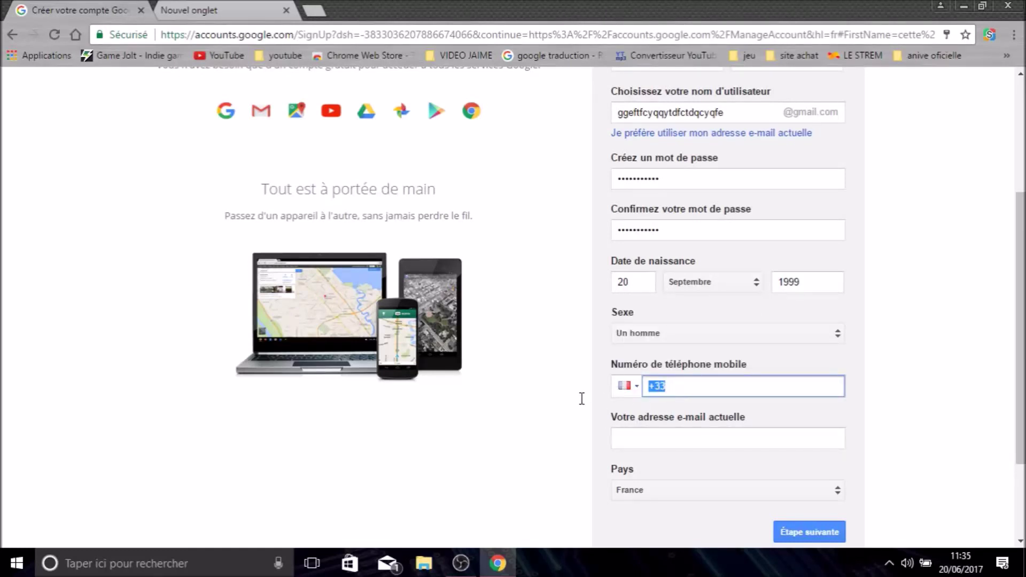
left_click(683, 385)
left_click_drag(650, 385, 707, 389)
left_click_drag(666, 386, 646, 386)
left_click_drag(668, 386, 625, 394)
left_click(657, 385)
left_click(612, 420)
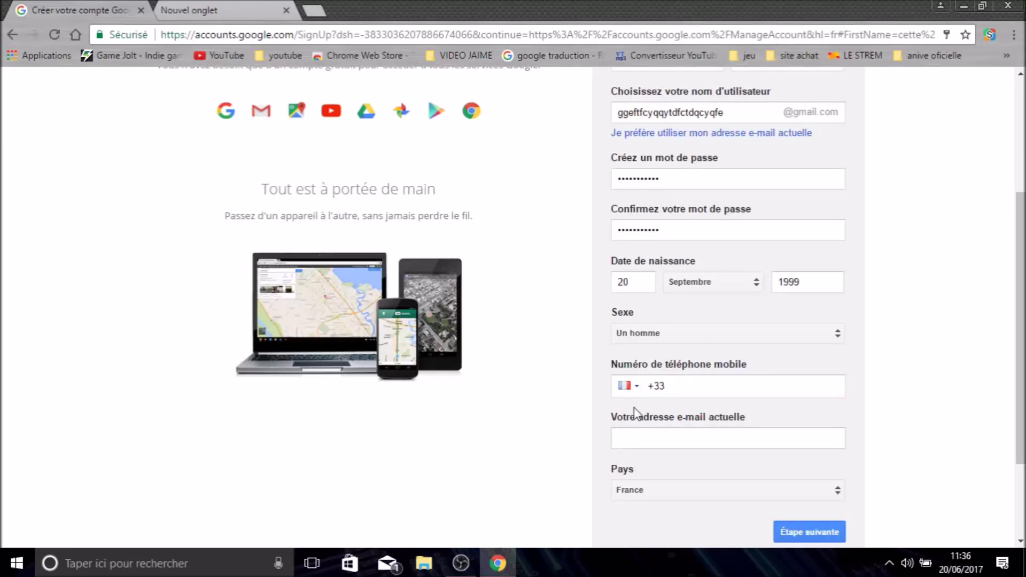
- Leave the current e-mail address field empty
left_click(657, 447)
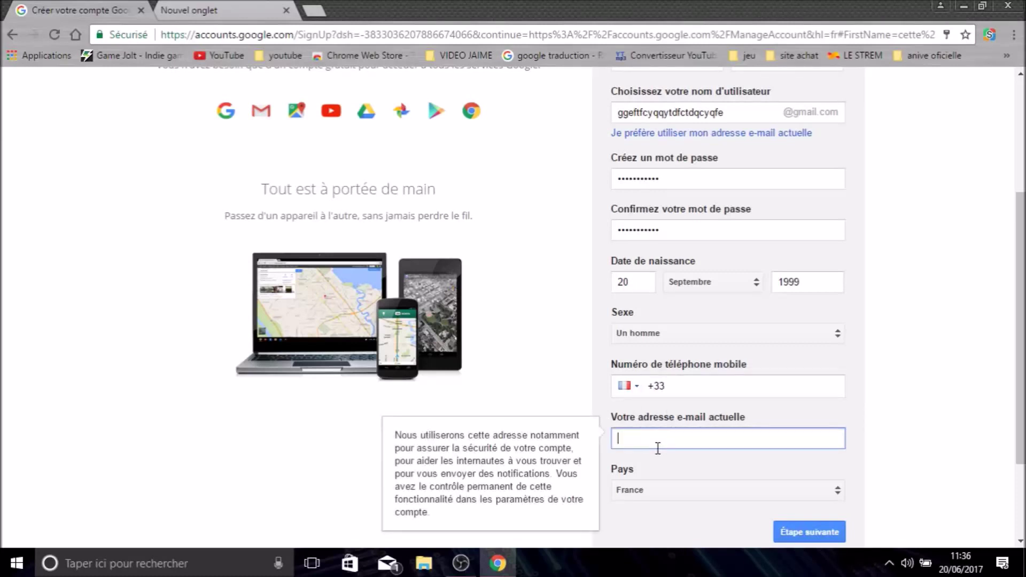
left_click(728, 390)
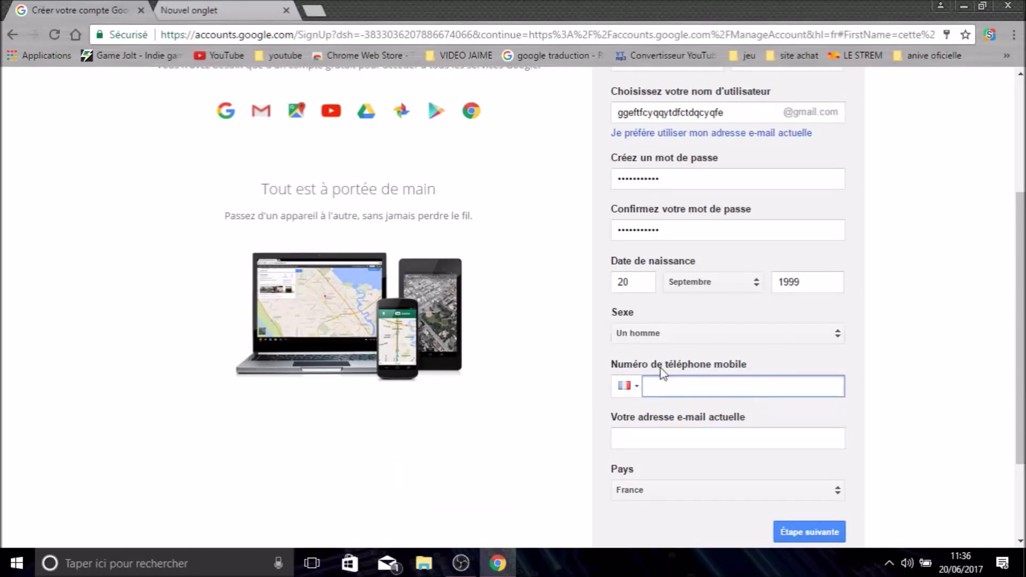
left_click(683, 434)
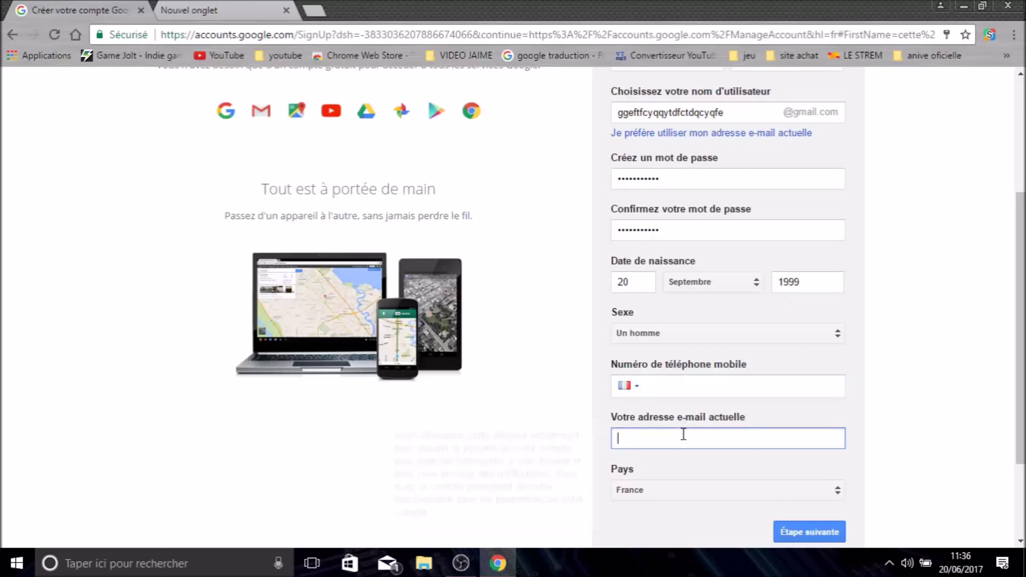
left_click(671, 386)
left_click(658, 399)
left_click(631, 438)
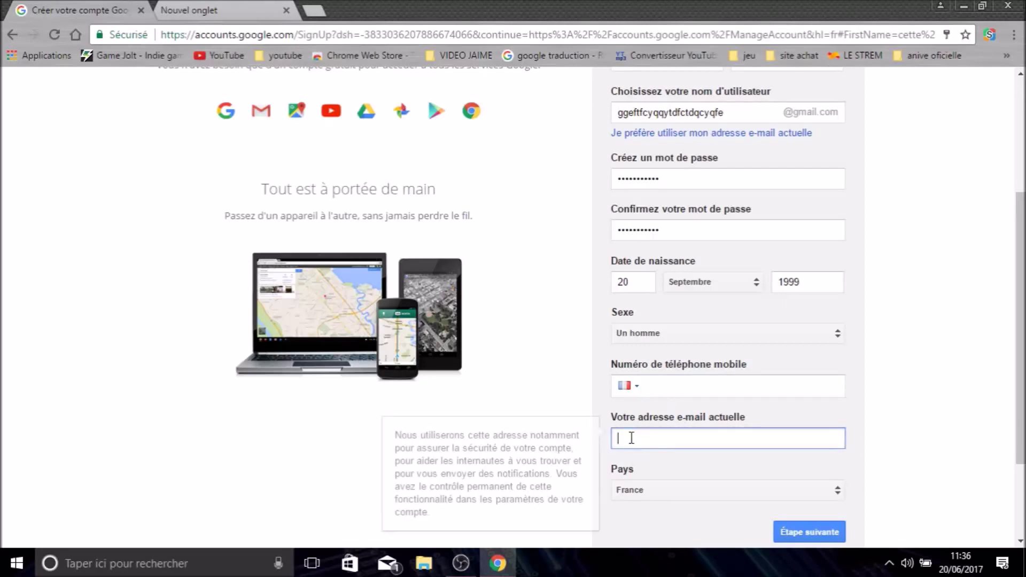
left_click(643, 390)
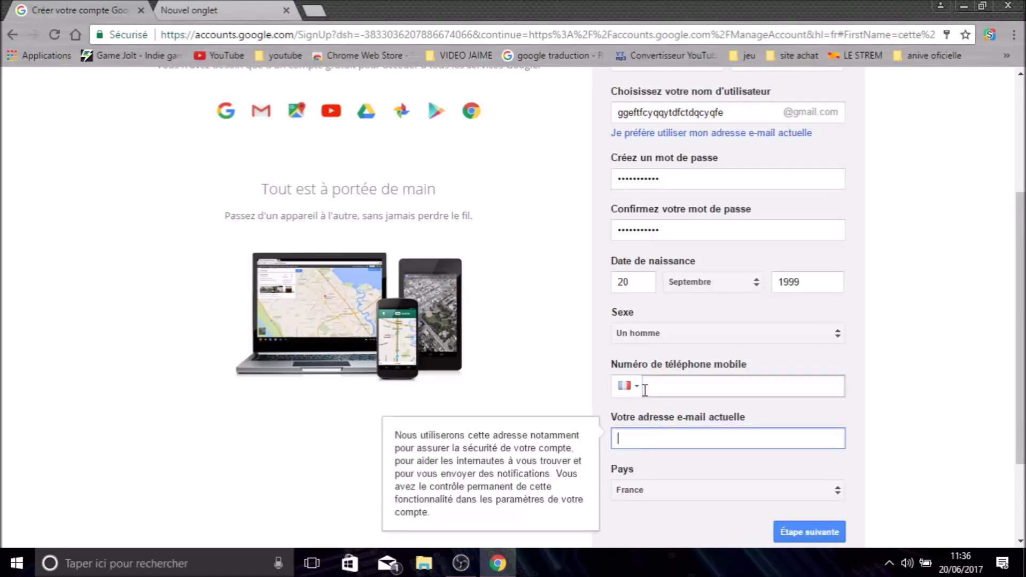
left_click(667, 435)
left_click(665, 390)
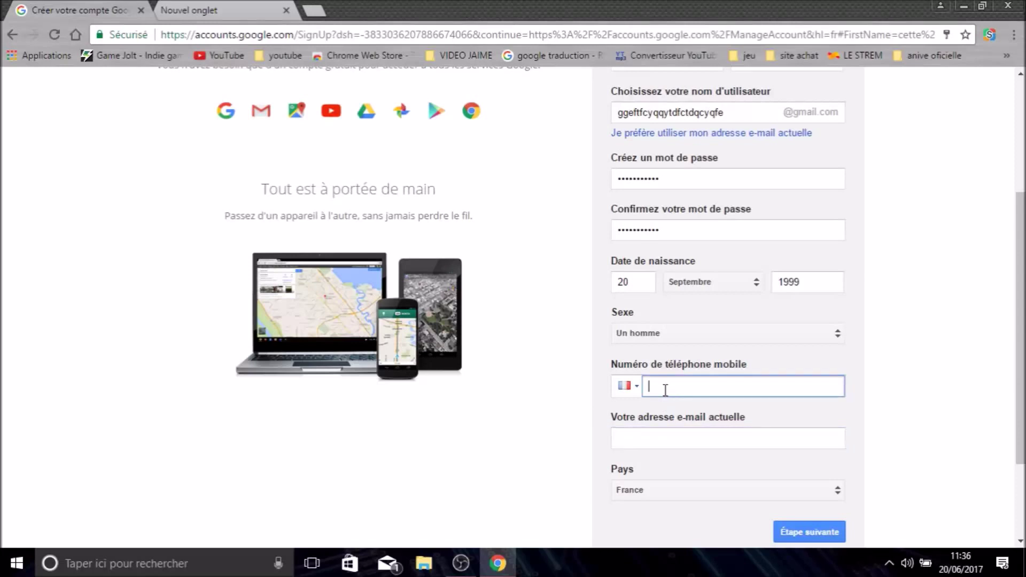
left_click(662, 438)
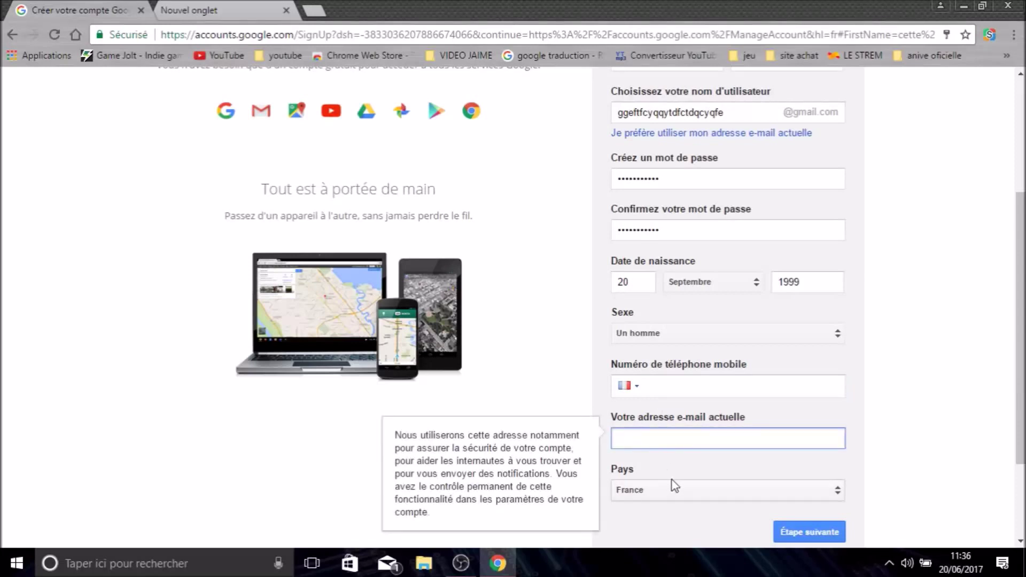
left_click(615, 419)
left_click(645, 515)
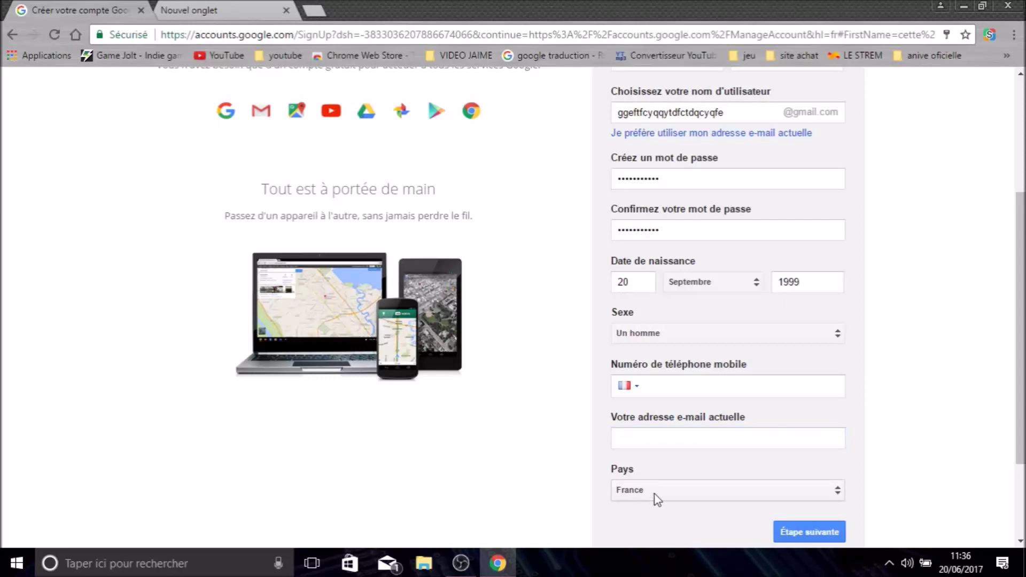
- Keep France as the Pays and scroll to the bottom of the form
left_click(800, 496)
left_click(842, 491)
scroll(909, 463, "down", 3)
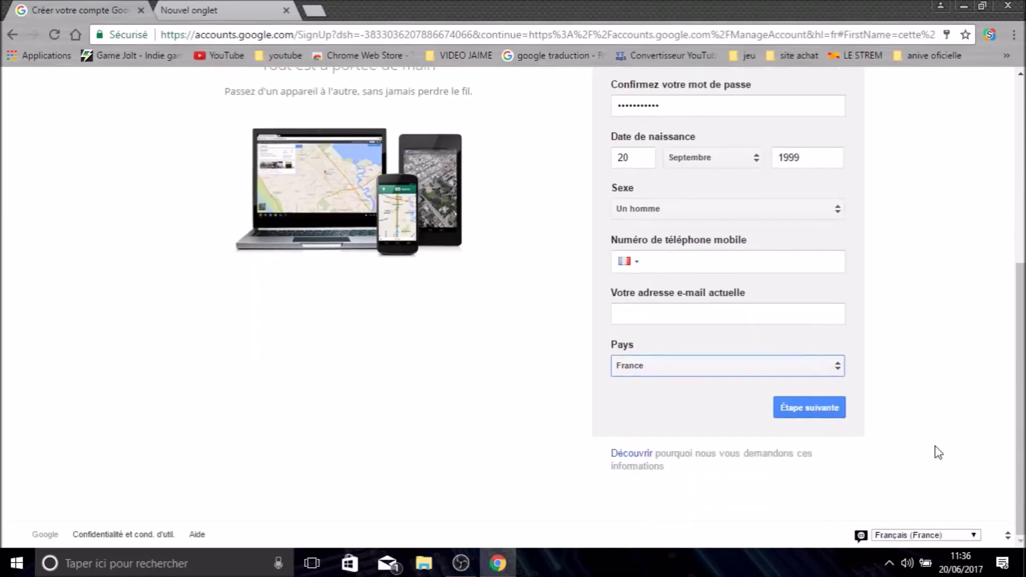
left_click(806, 408)
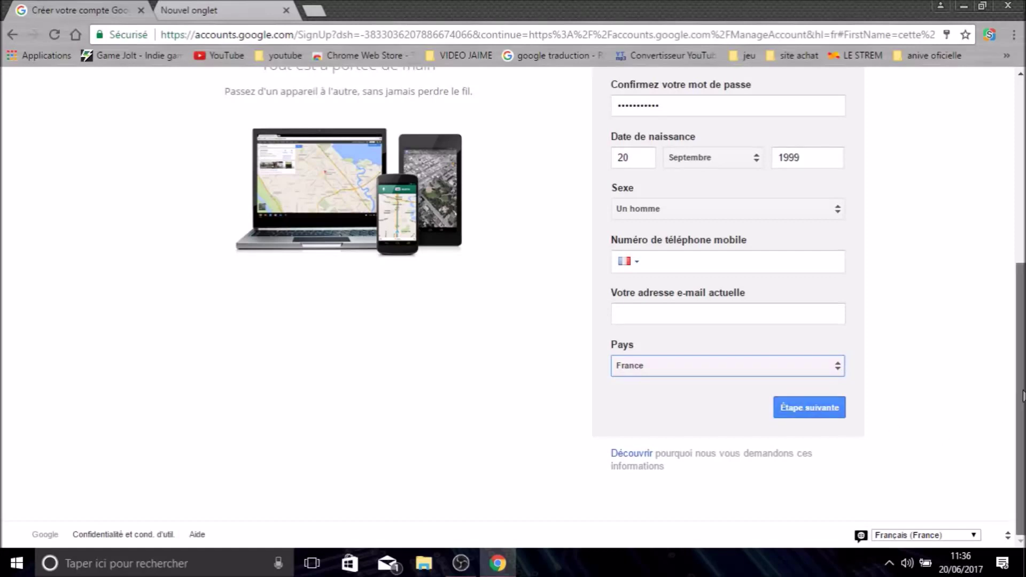
scroll(940, 485, "down", 1)
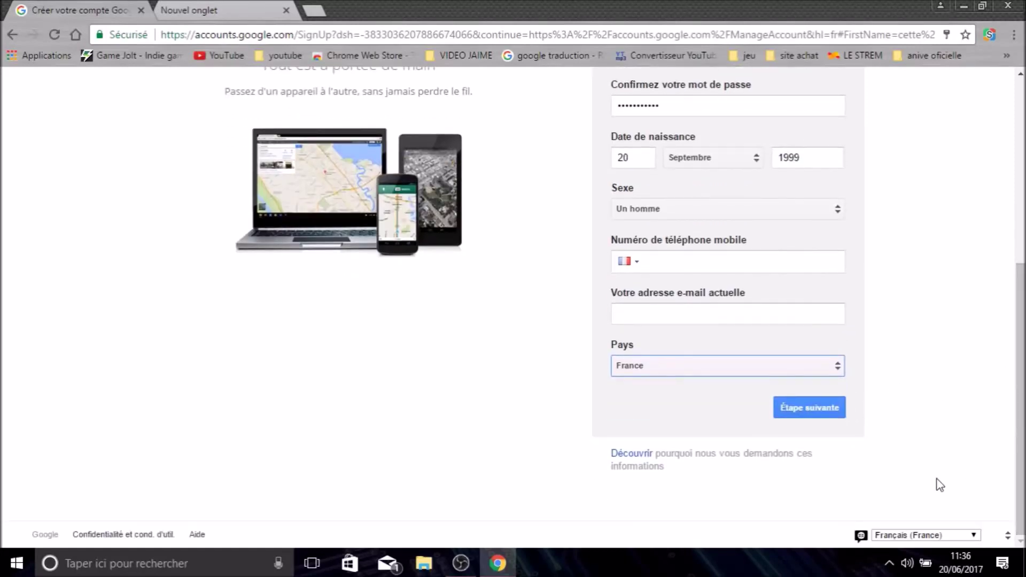
- Submit the sign-up form and accept the privacy rules and terms of use
left_click(806, 413)
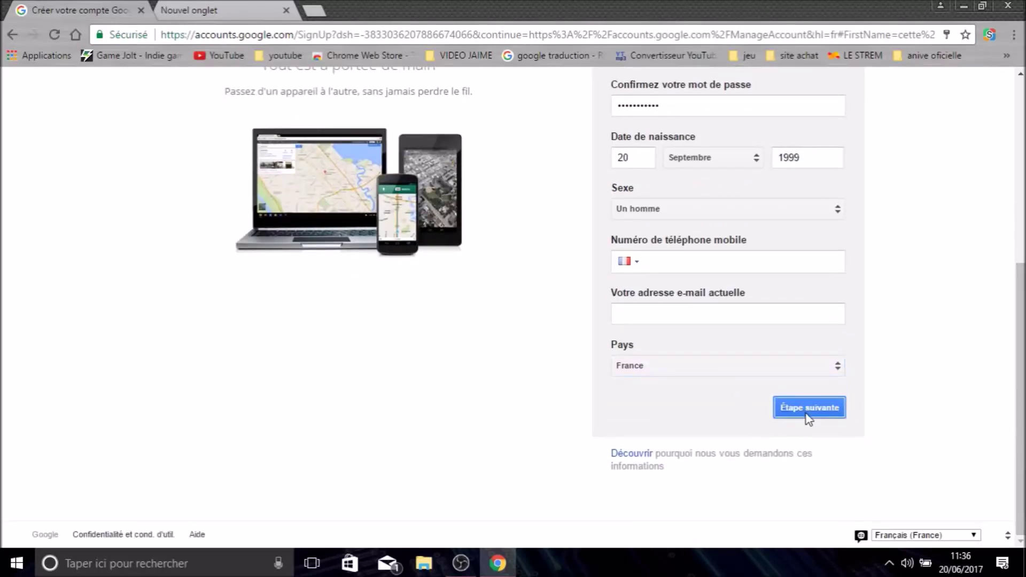
left_click(821, 412)
left_click(512, 459)
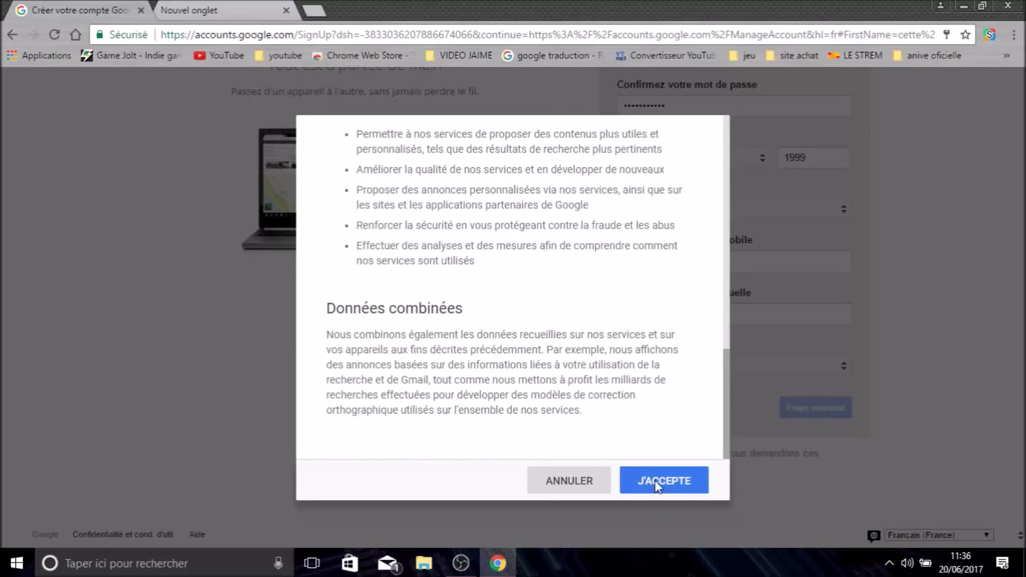
left_click(657, 484)
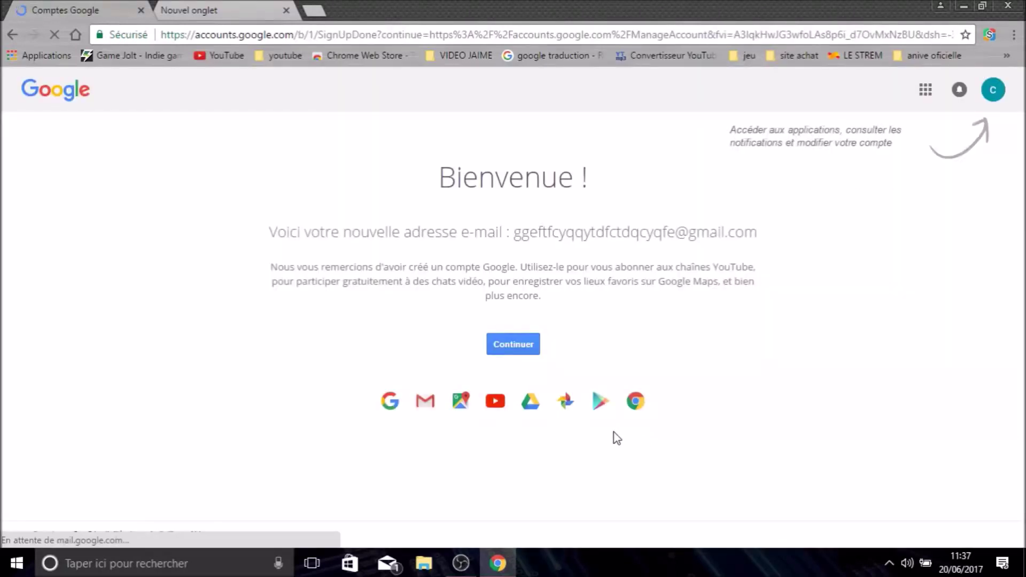
- Continue past the new-address welcome page, then navigate back to the sign-up form
left_click_drag(270, 232, 464, 250)
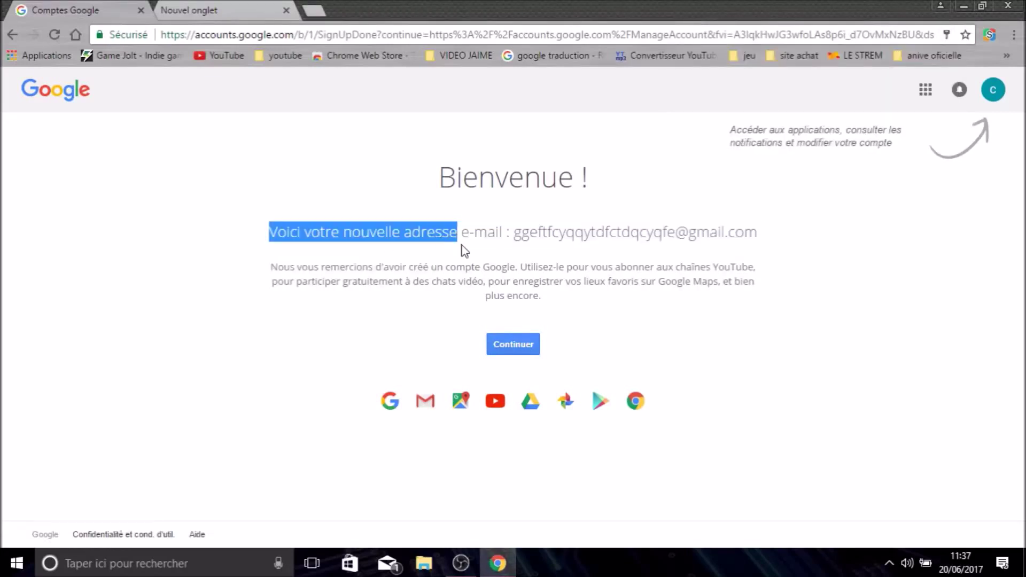
left_click(525, 351)
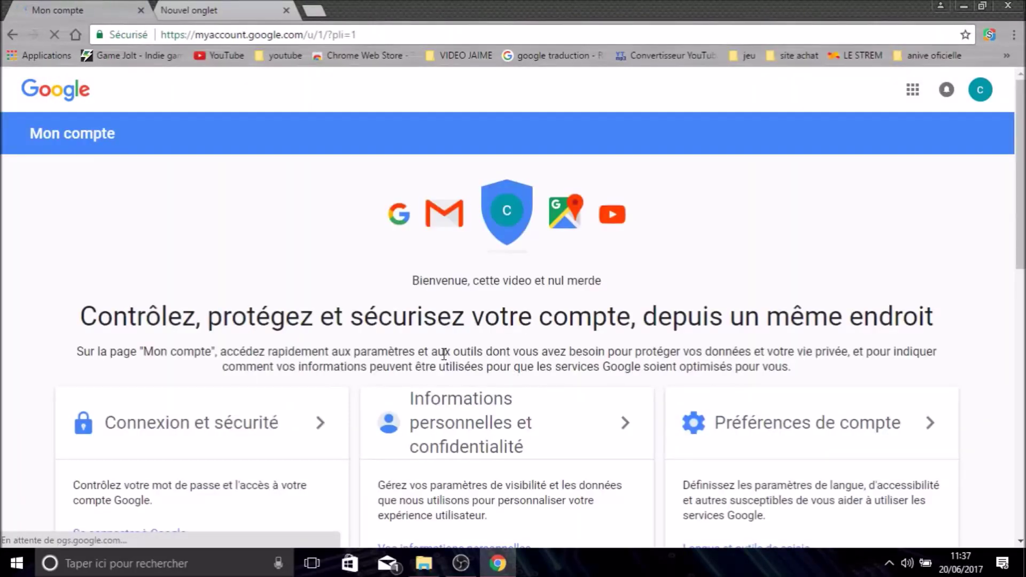
scroll(423, 323, "down", 4)
scroll(419, 302, "up", 4)
left_click(10, 35)
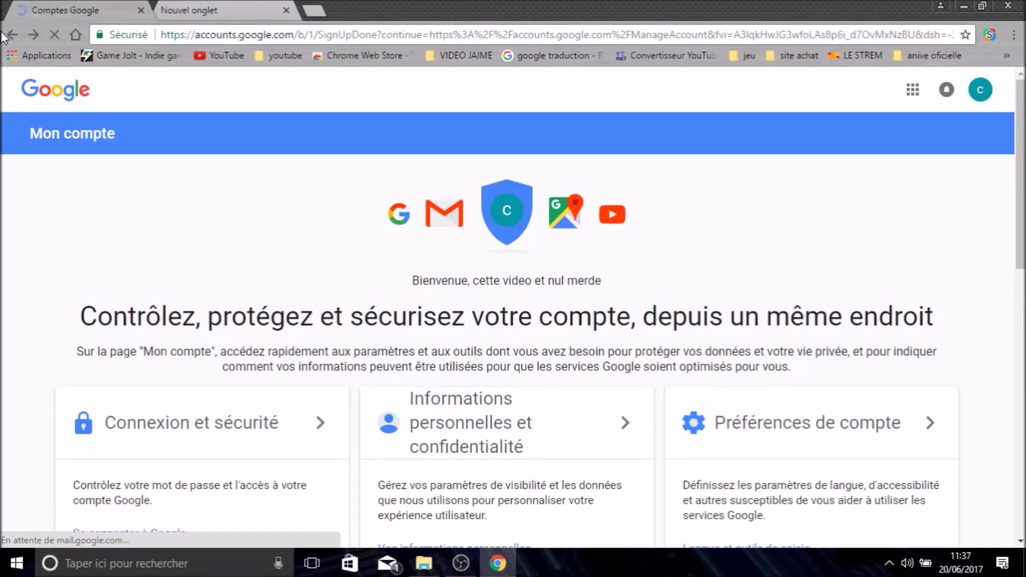
left_click(11, 35)
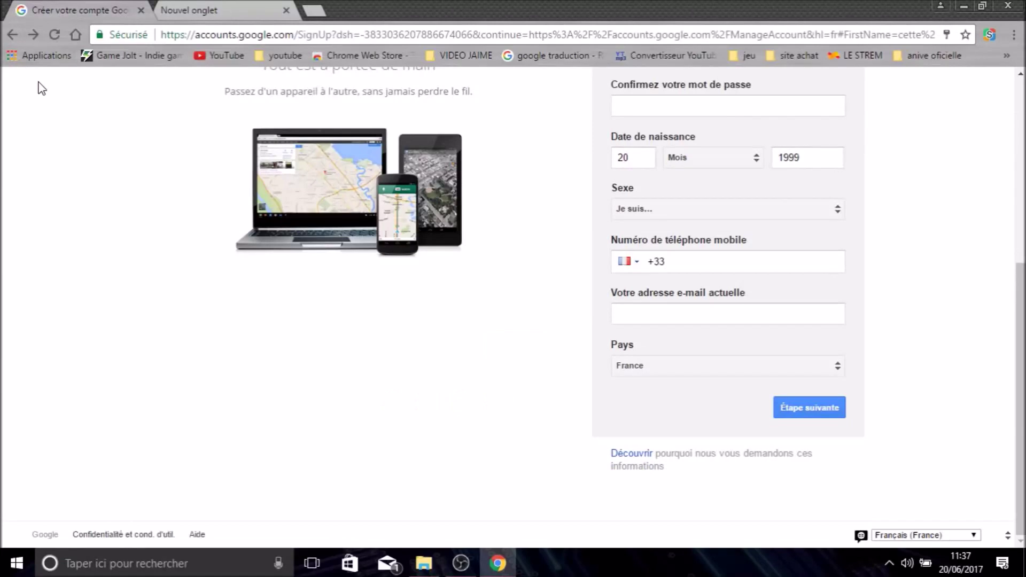
scroll(267, 322, "up", 6)
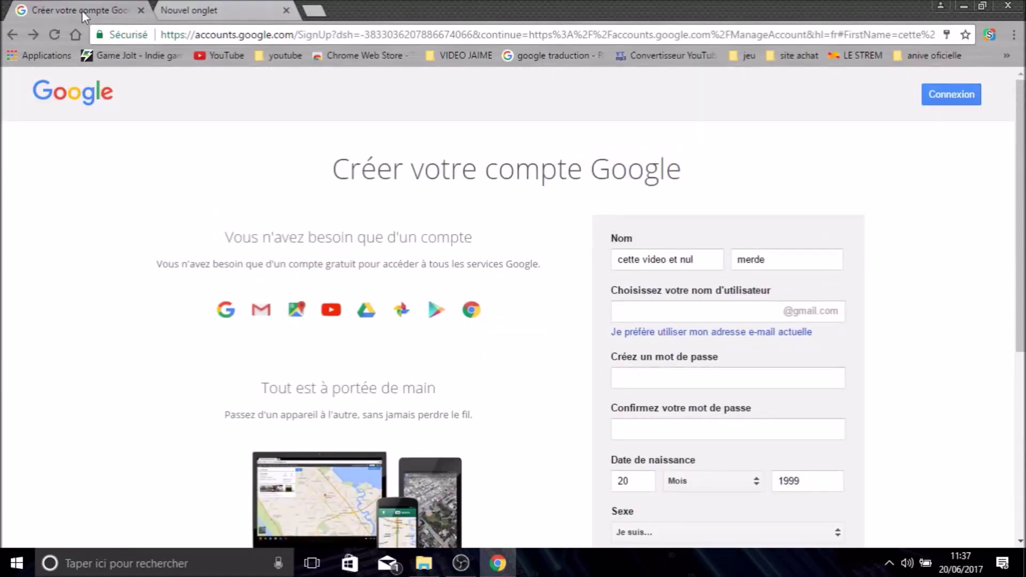
- Open YouTube and choose Ajouter un compte from the avatar menu
left_click(227, 56)
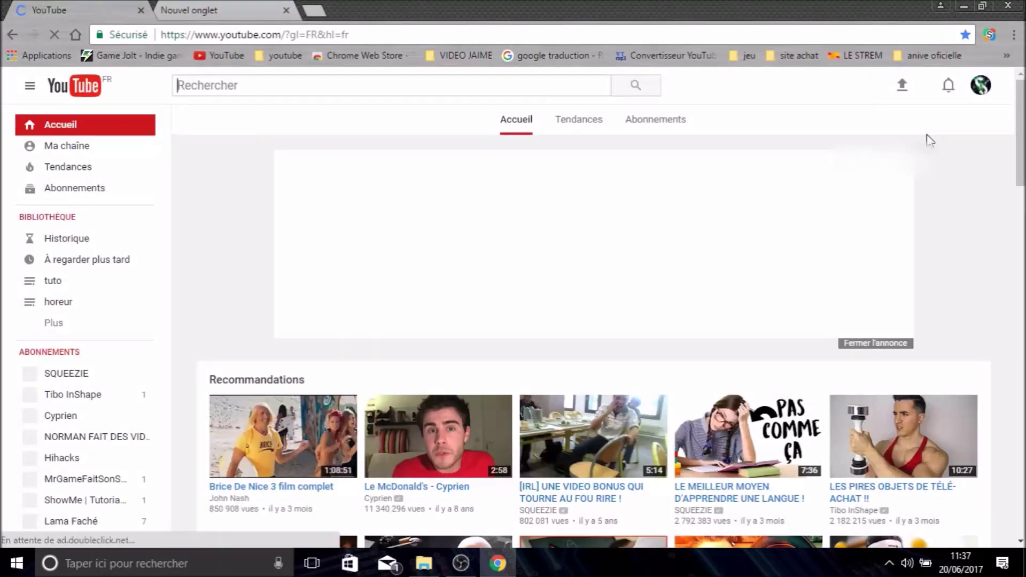
left_click(979, 86)
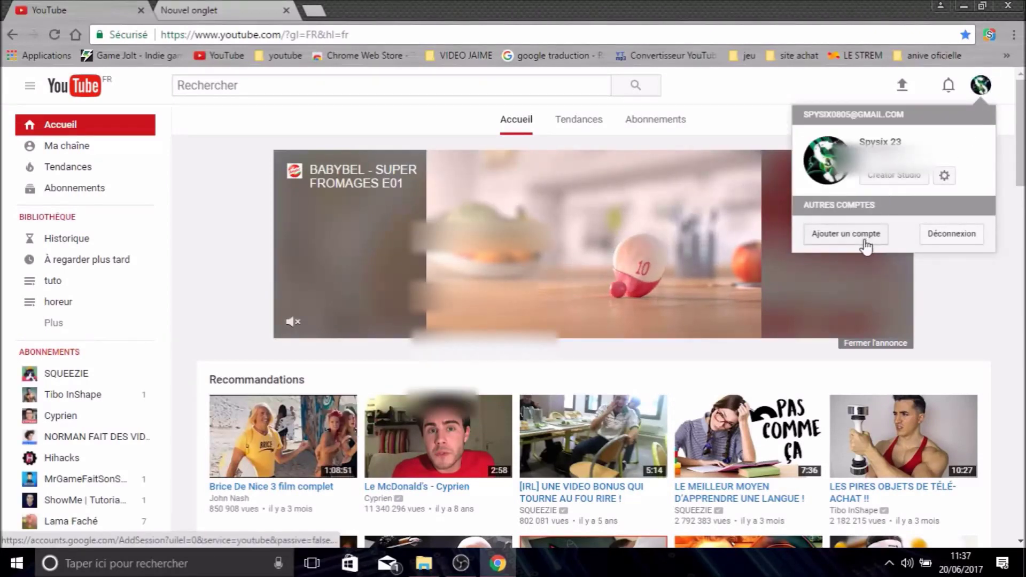
left_click(875, 238)
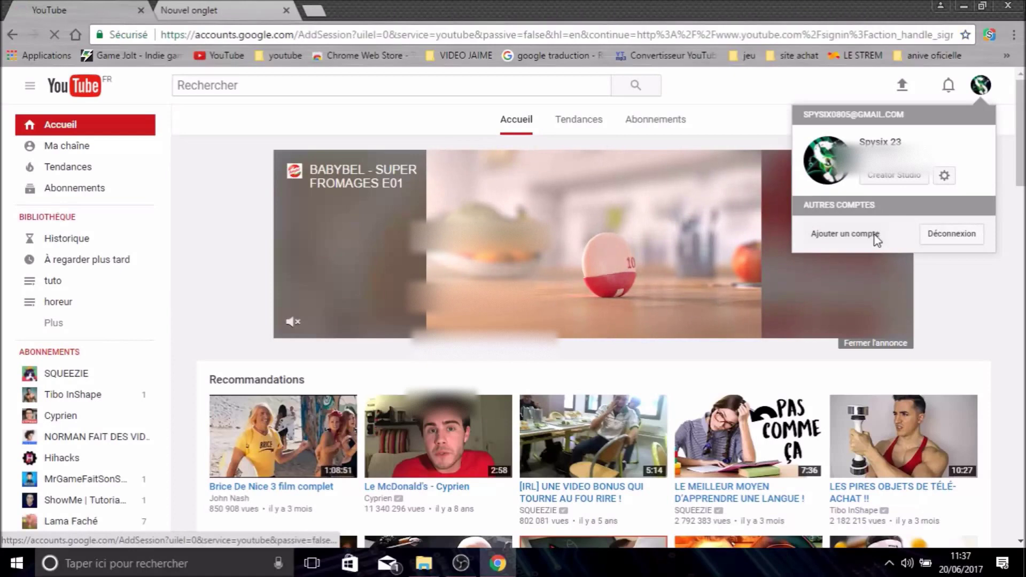
- Pick the newly created account in Choose an account to sign in
scroll(728, 257, "down", 4)
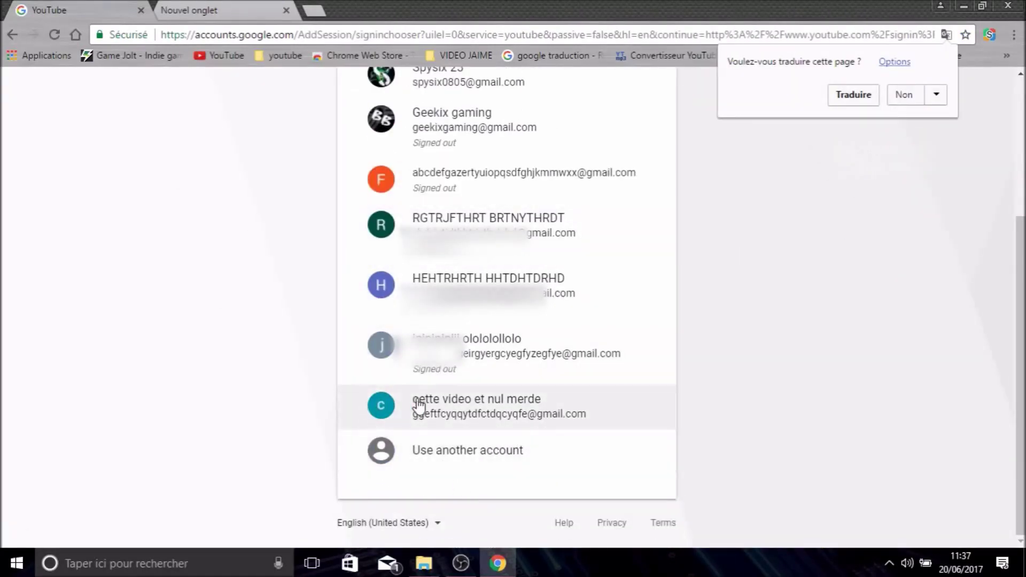
scroll(419, 406, "up", 4)
scroll(418, 480, "down", 3)
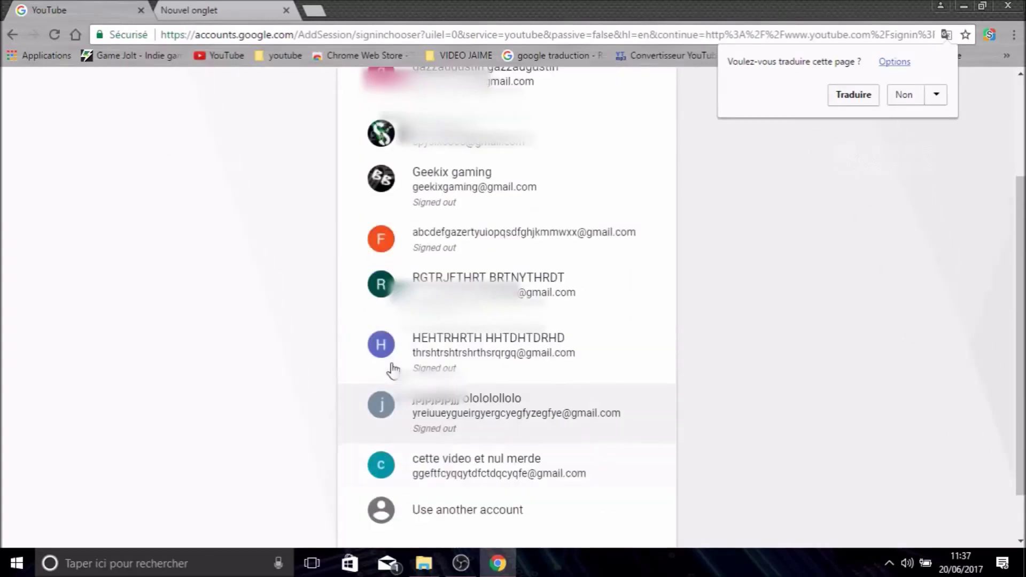
scroll(395, 363, "up", 2)
scroll(417, 321, "down", 4)
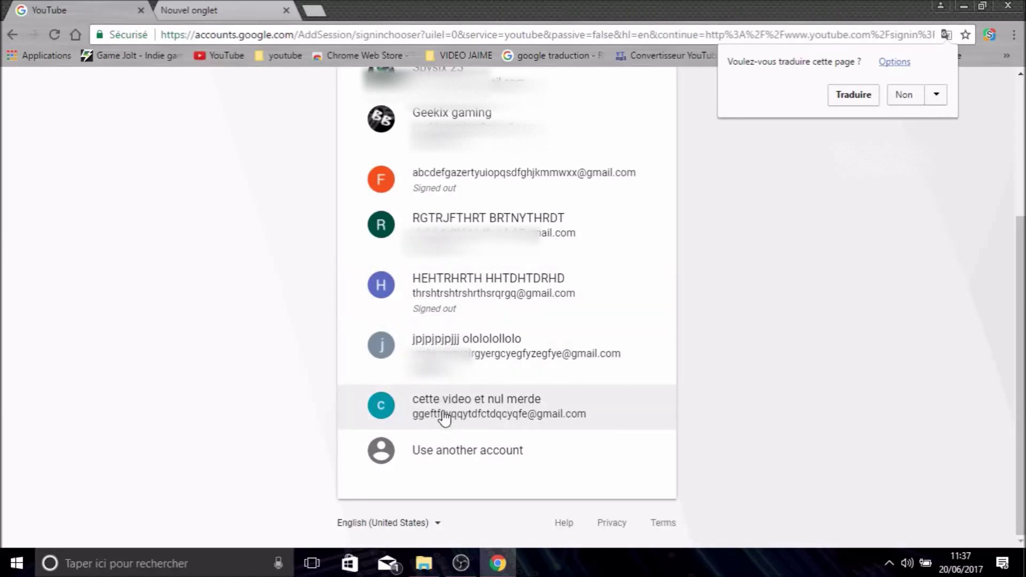
scroll(370, 236, "up", 4)
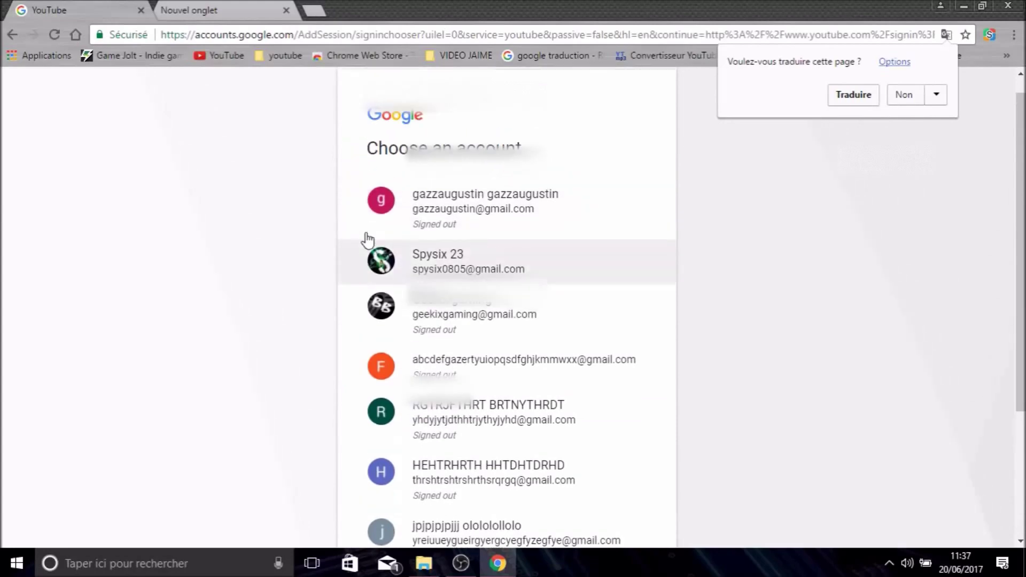
scroll(408, 293, "down", 4)
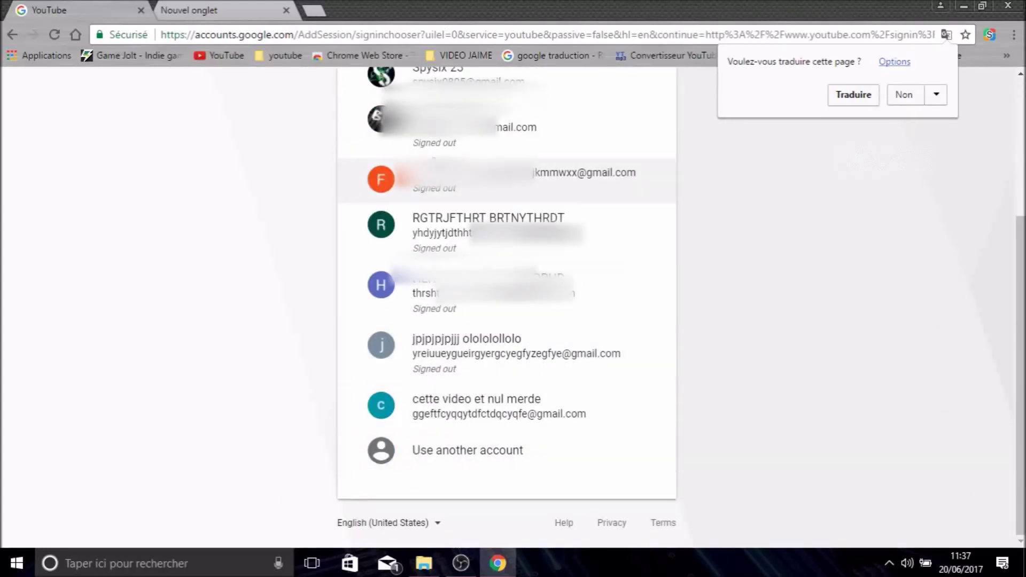
scroll(439, 160, "up", 4)
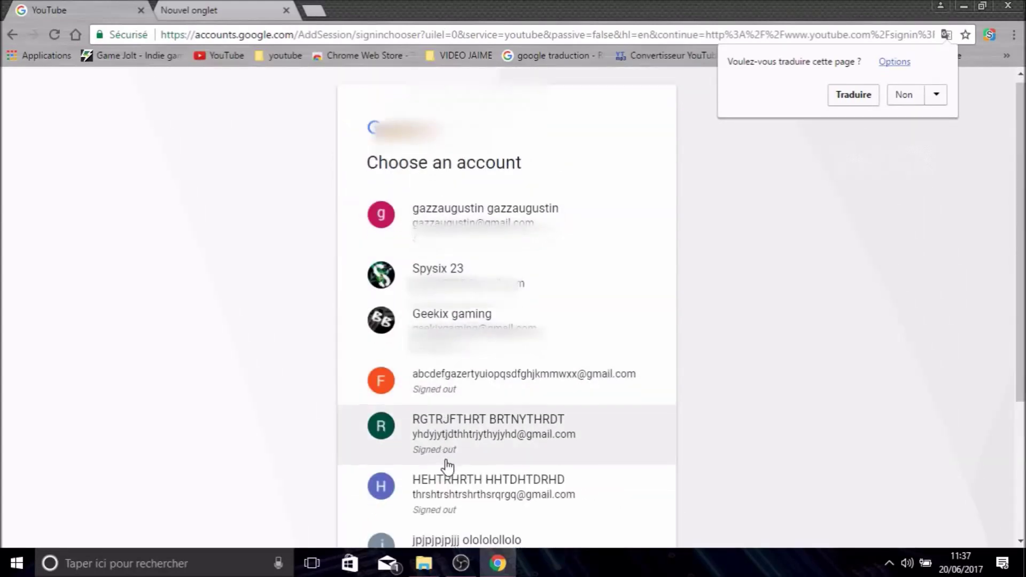
scroll(449, 465, "down", 4)
scroll(428, 419, "up", 4)
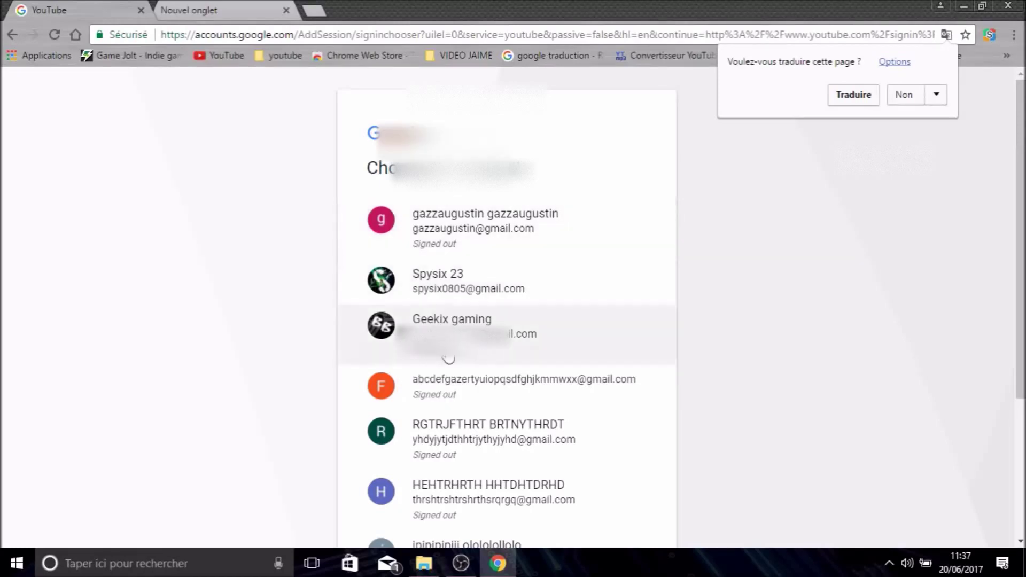
scroll(432, 353, "down", 4)
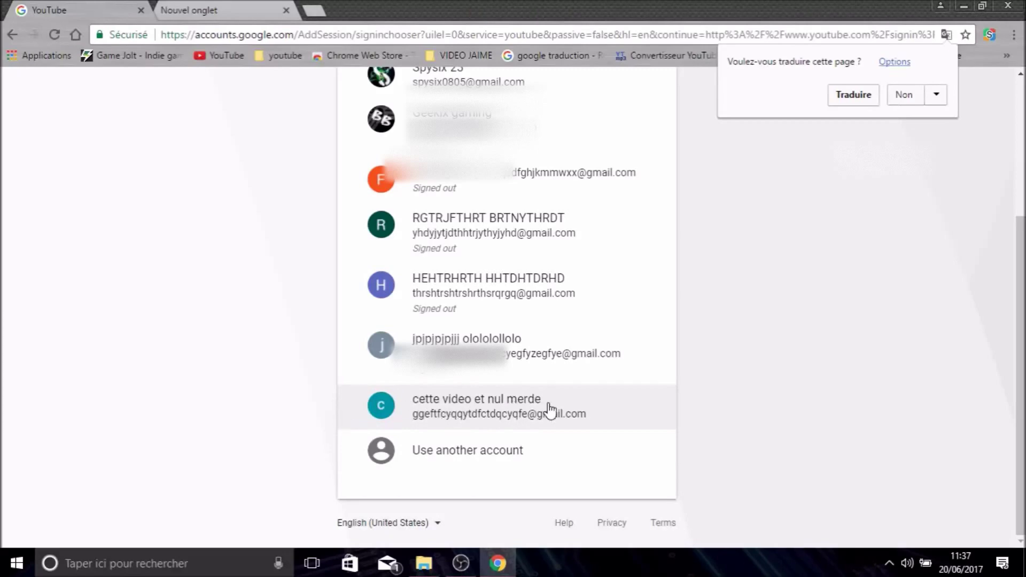
left_click(466, 408)
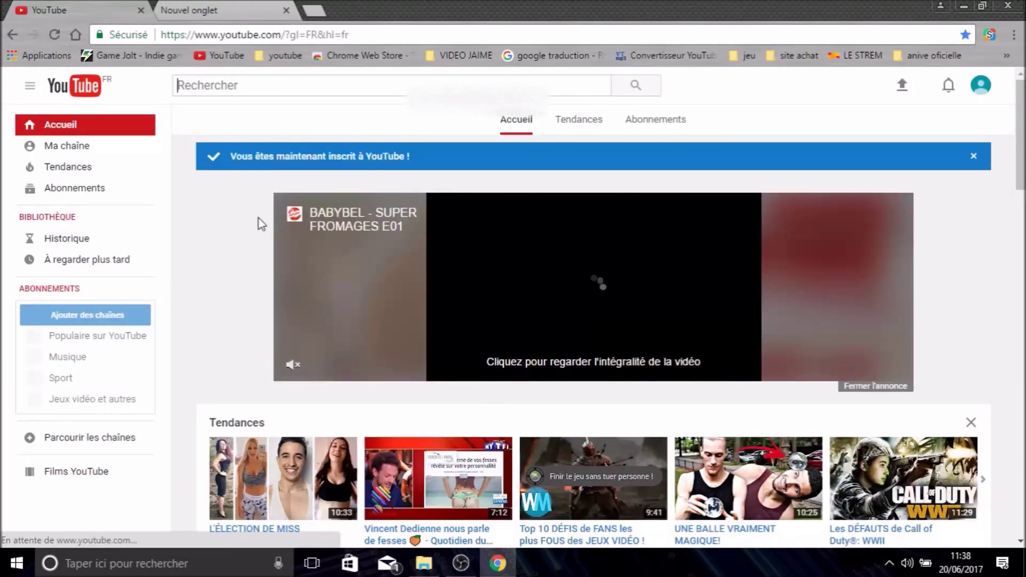
- Dismiss the blue 'Vous êtes maintenant inscrit' banner on YouTube
left_click(973, 159)
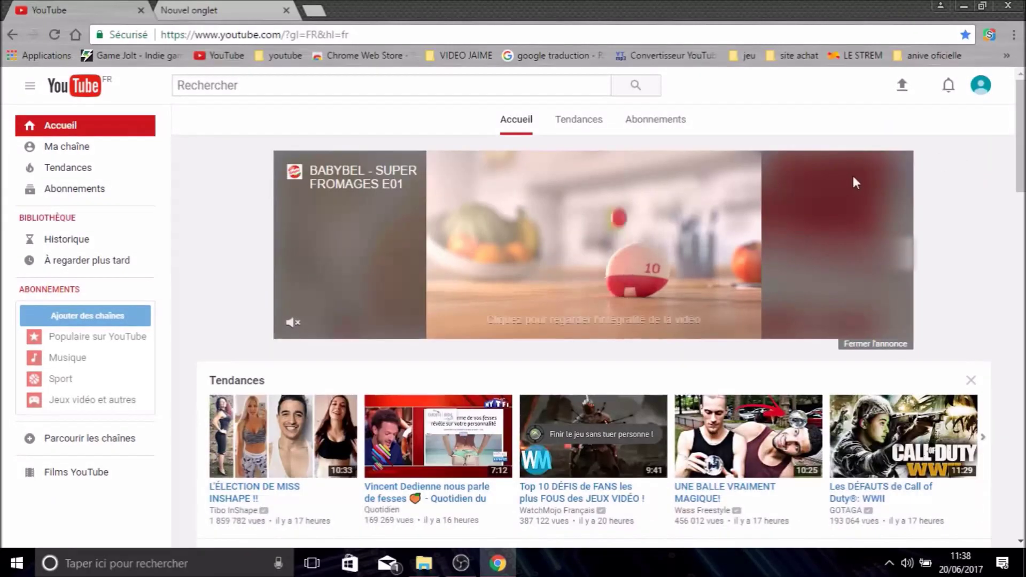
left_click(977, 94)
left_click(759, 125)
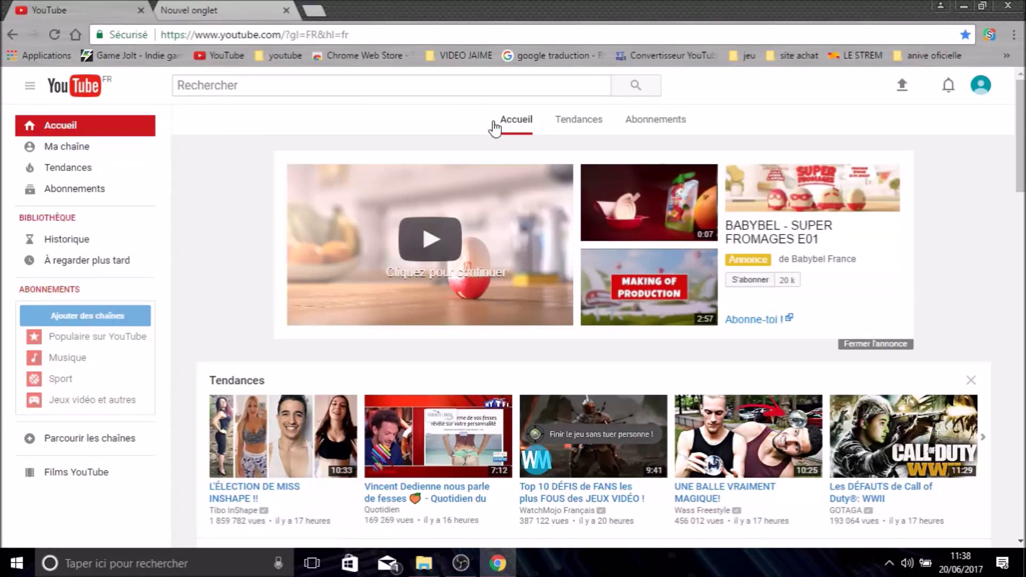
- Zoom the page out, toggle full screen, then zoom in via Chrome's menu
left_click(1014, 36)
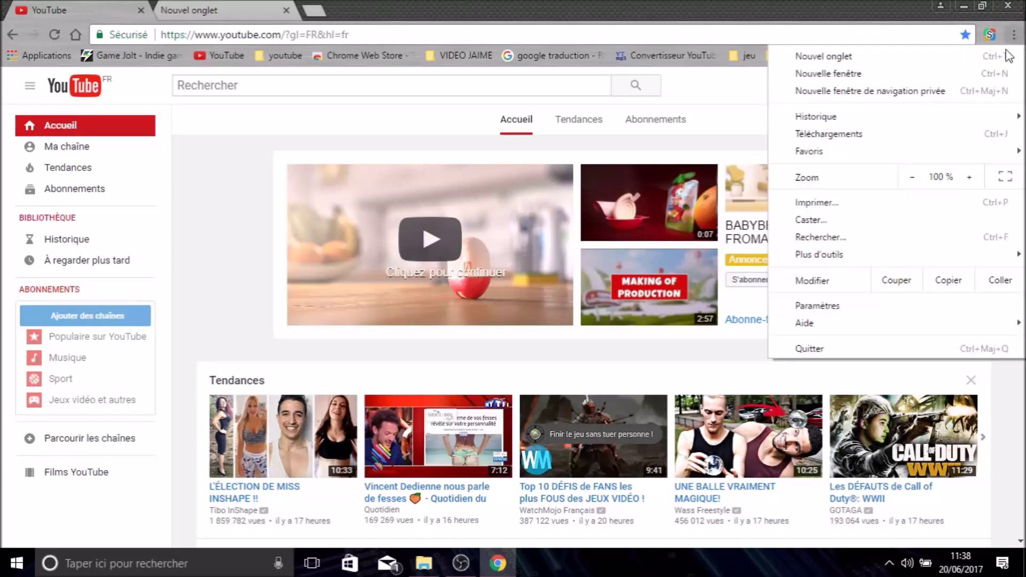
left_click(910, 180)
left_click(1005, 177)
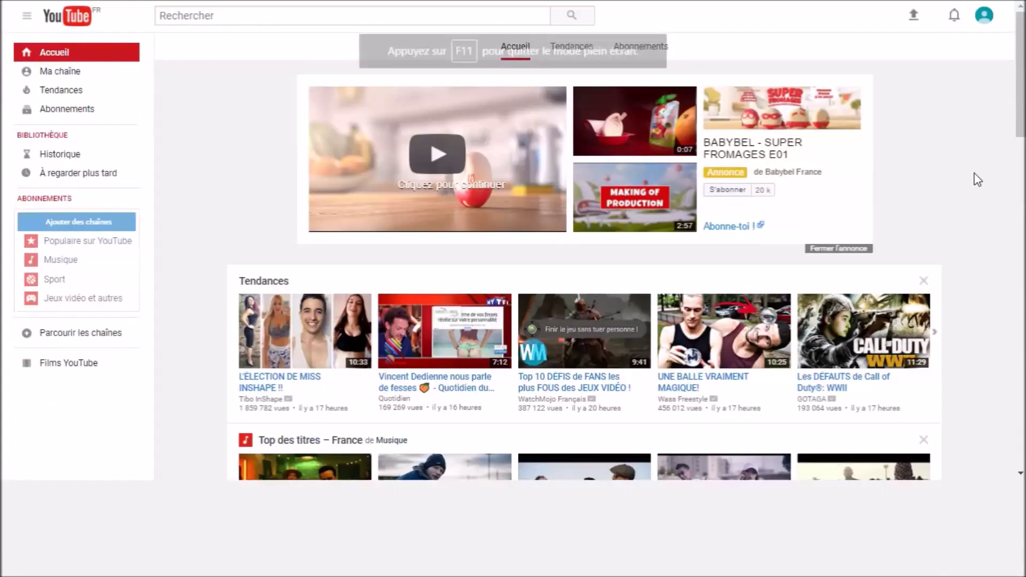
key("F11")
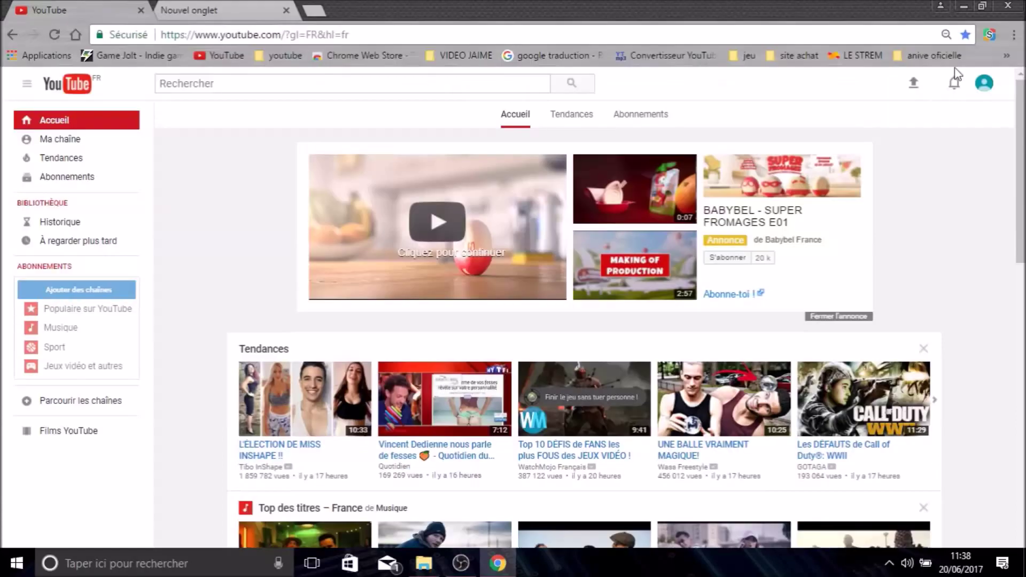
left_click(1014, 35)
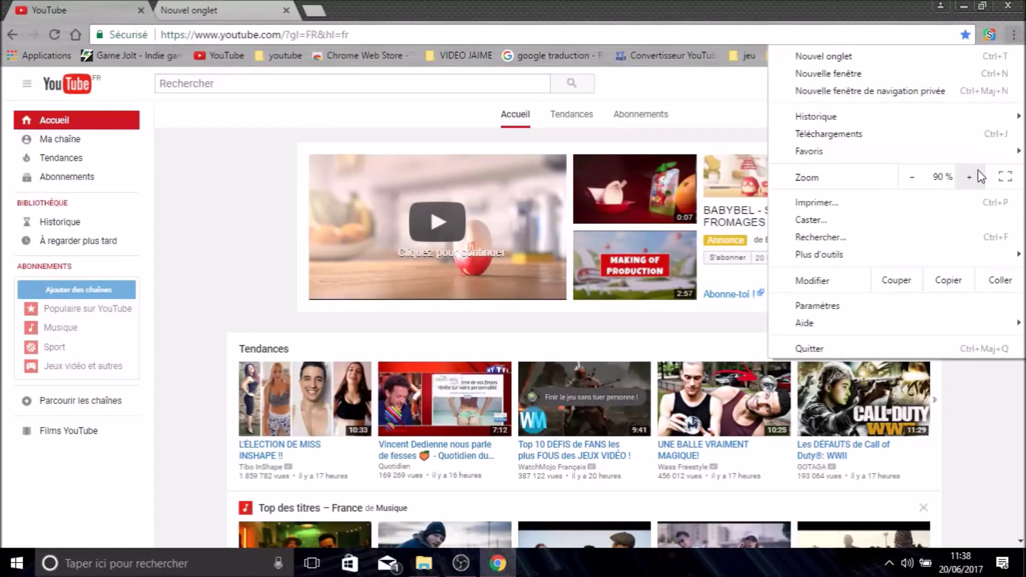
left_click(978, 173)
left_click(978, 173)
left_click(978, 173)
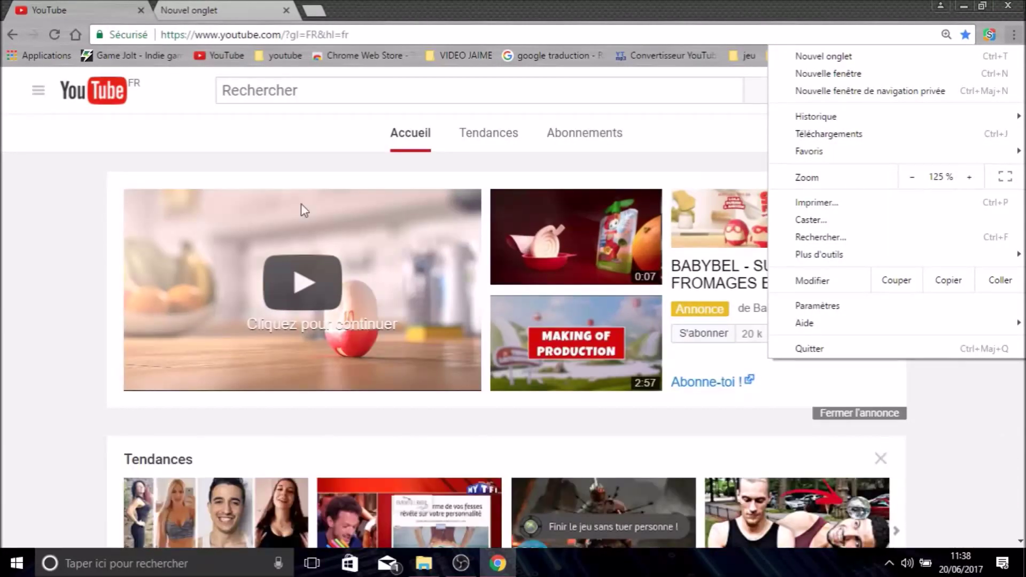
left_click(2, 233)
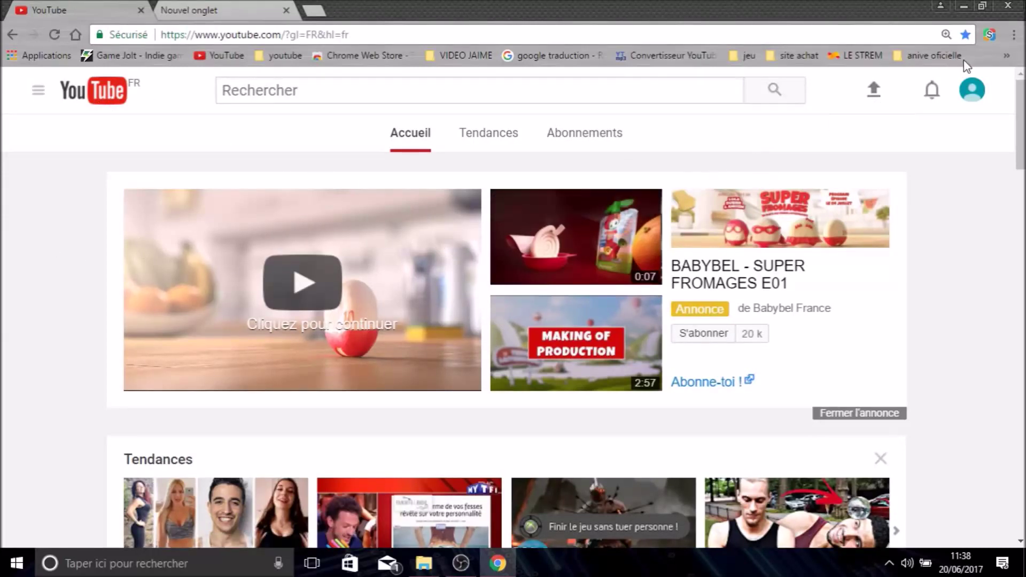
- Return the zoom to 100% and open Ma chaîne to start channel creation
left_click(1013, 35)
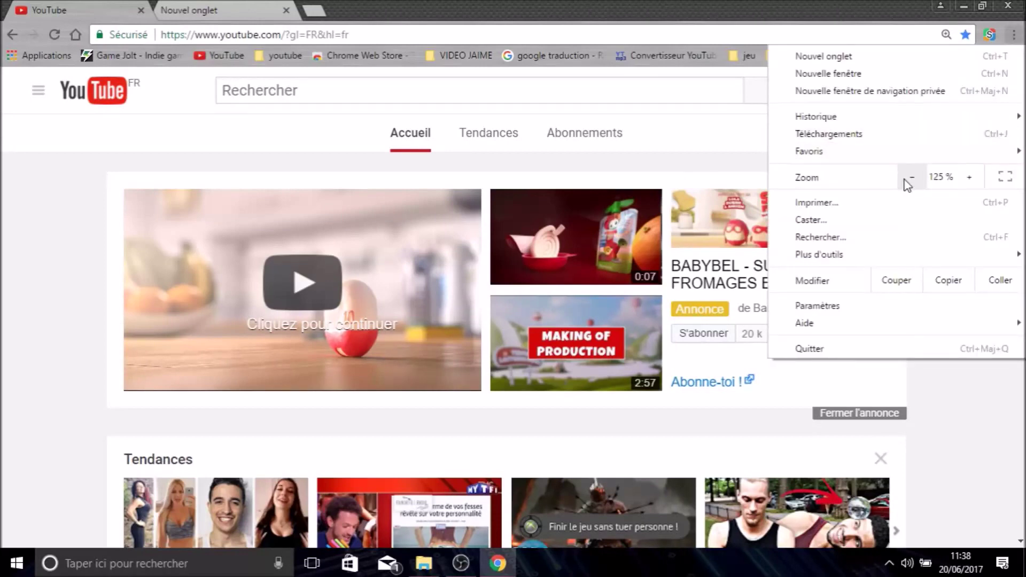
left_click(908, 179)
left_click(908, 178)
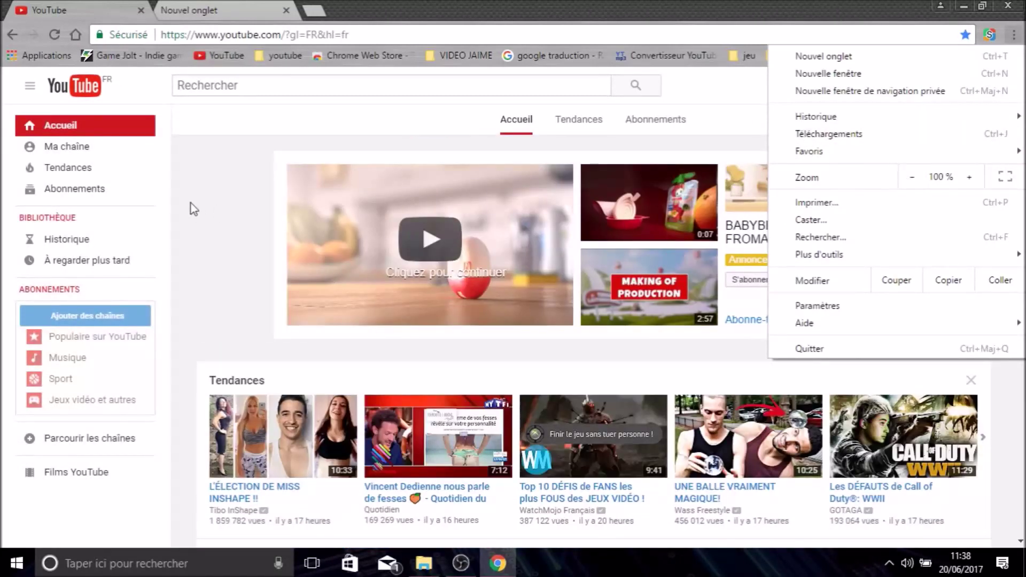
left_click(194, 209)
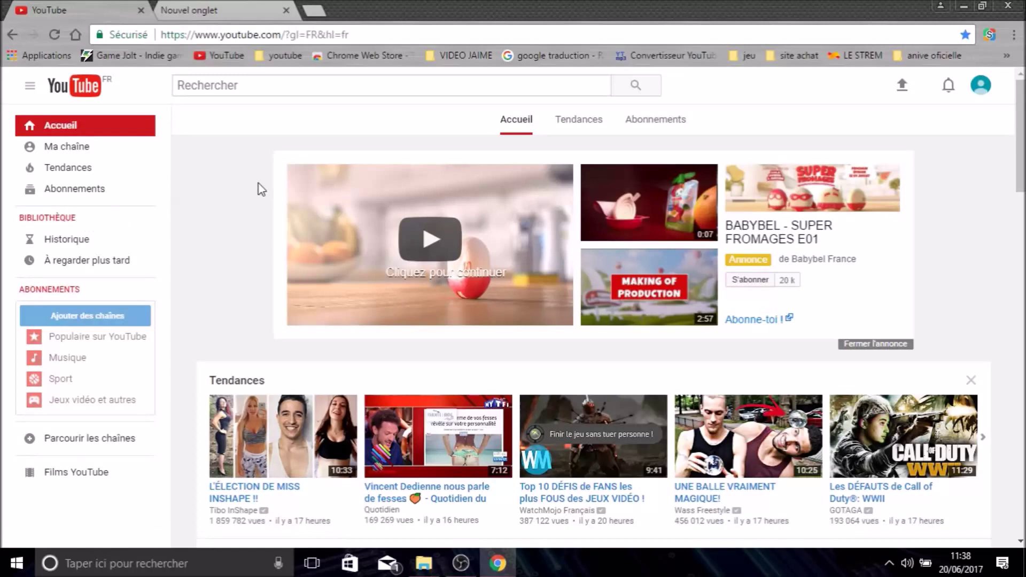
left_click(73, 145)
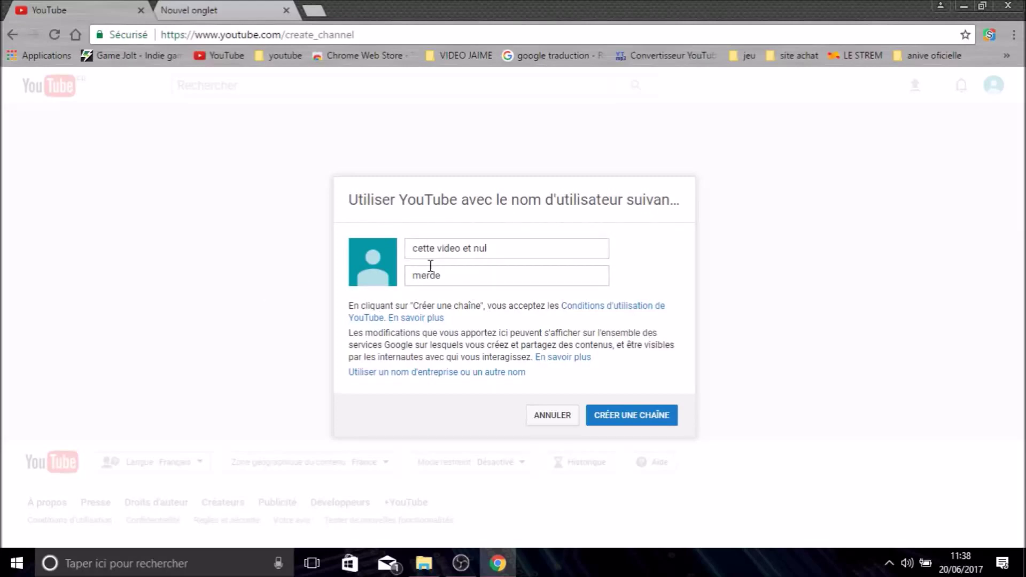
- Replace the prefilled Prénom and Nom with a GE-letter name and click CRÉER UNE CHAÎNE
triple_click(499, 248)
key("BackSpace")
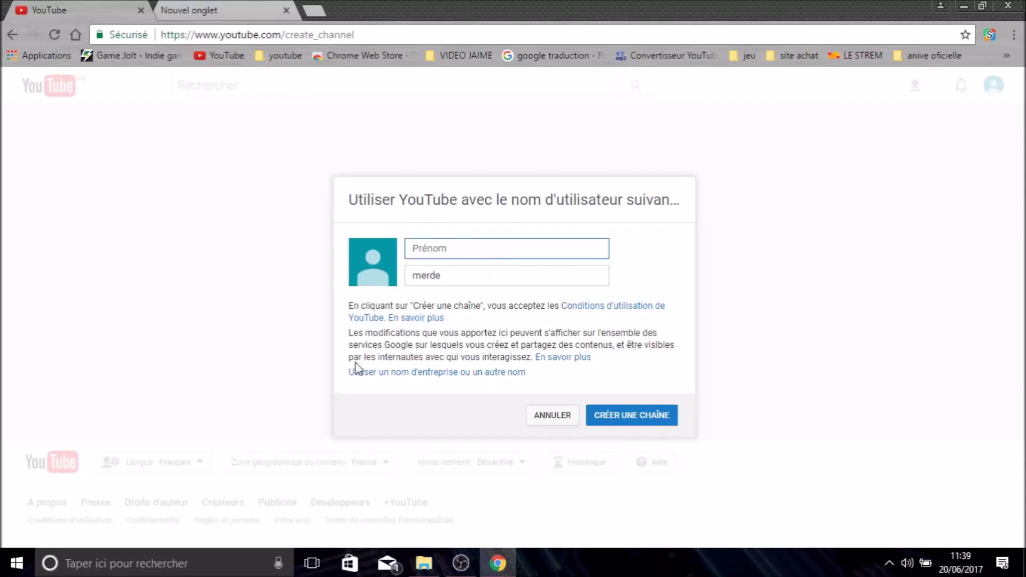
triple_click(447, 276)
key("BackSpace")
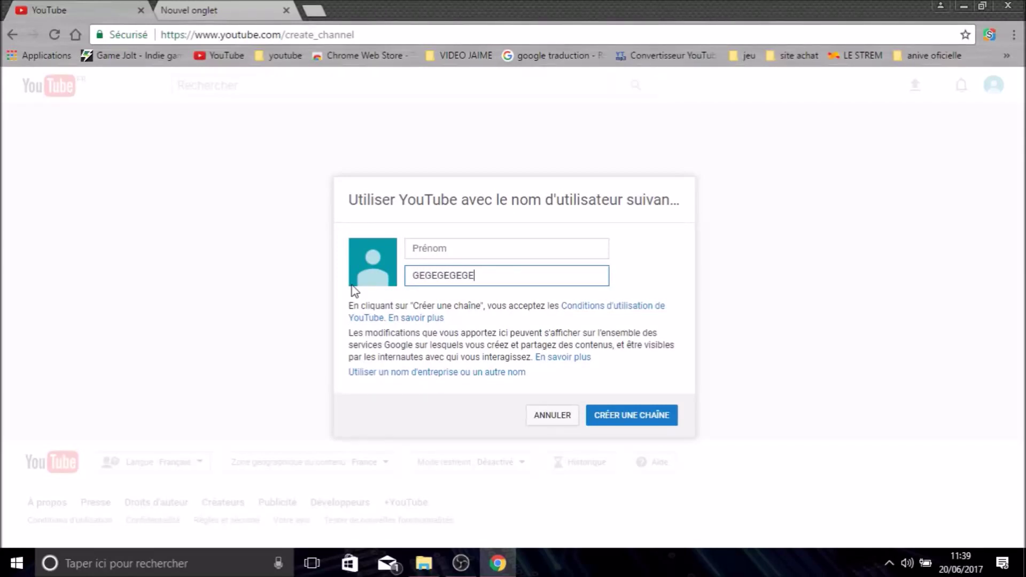
left_click(434, 252)
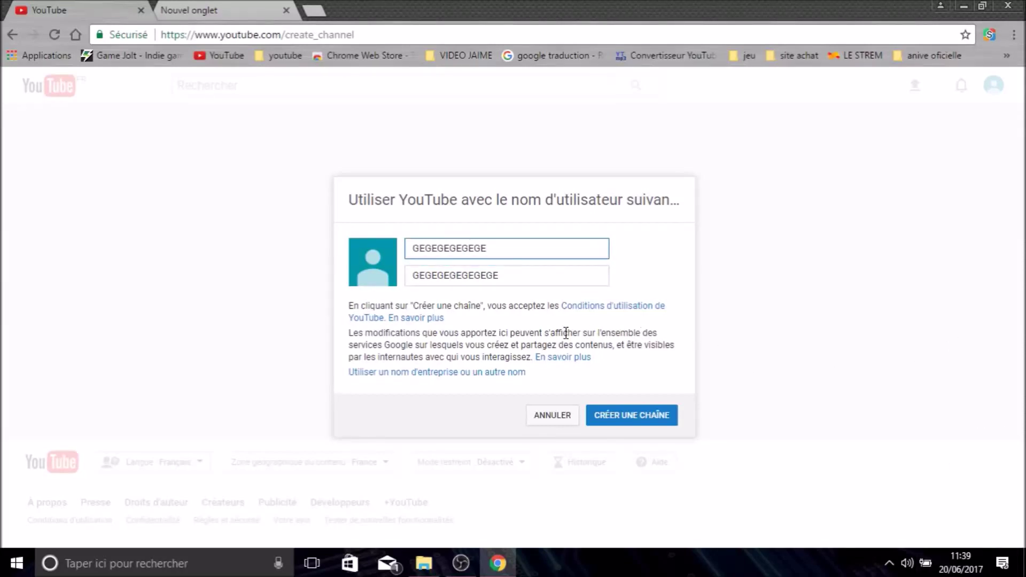
left_click(619, 424)
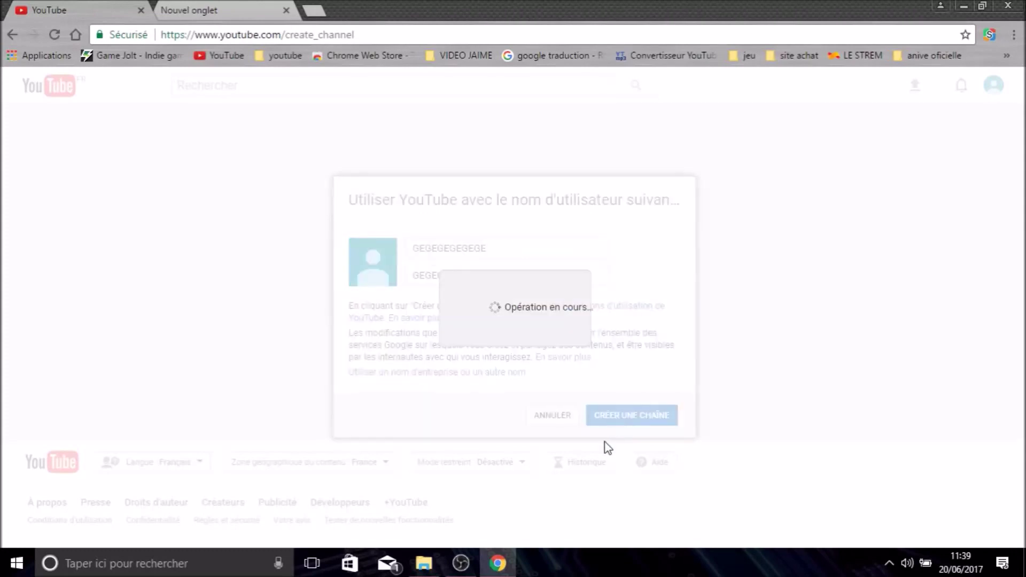